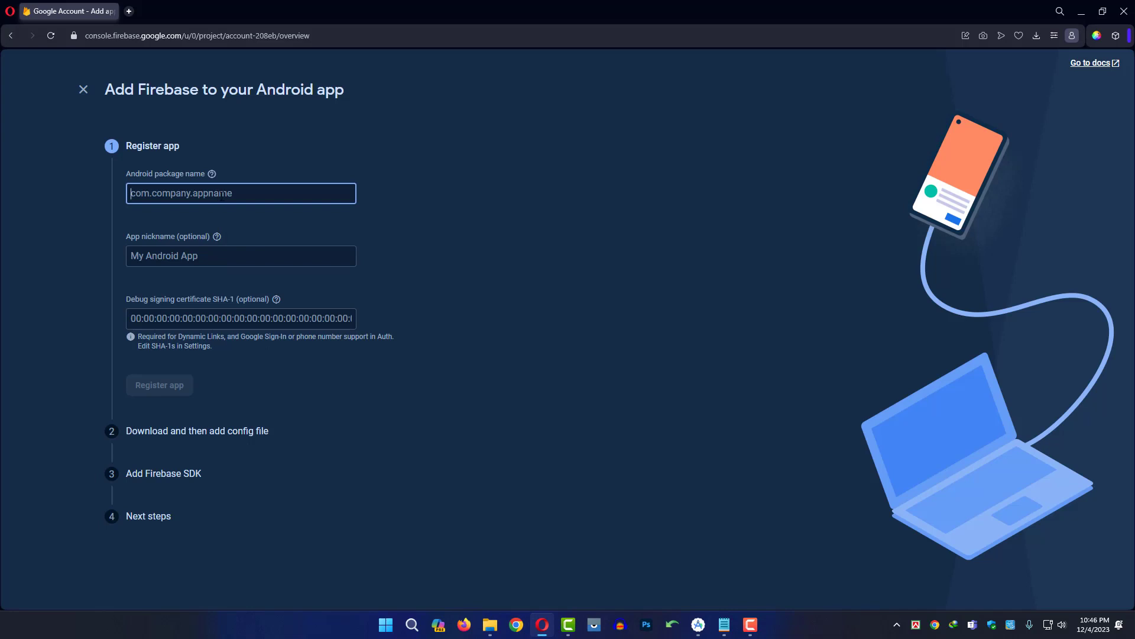
Fill in the Android package name com.fixtaskltd.googleaccount and the app nickname Google Account for registration.
type("com.fixtaskltd.googleaccount")
left_click(253, 258)
type("Goo")
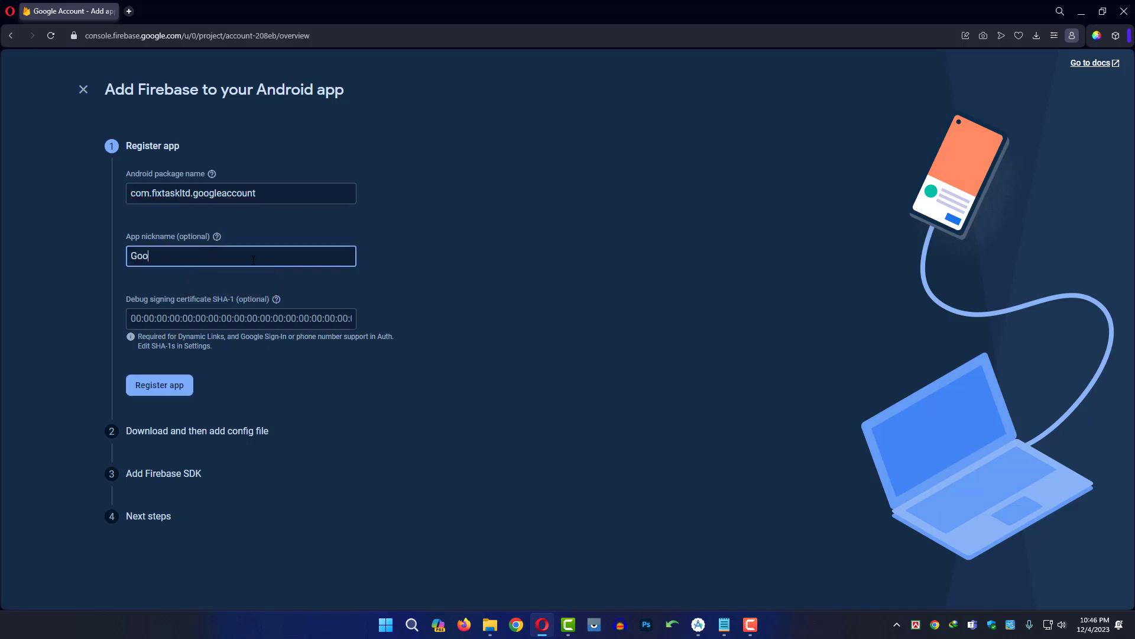
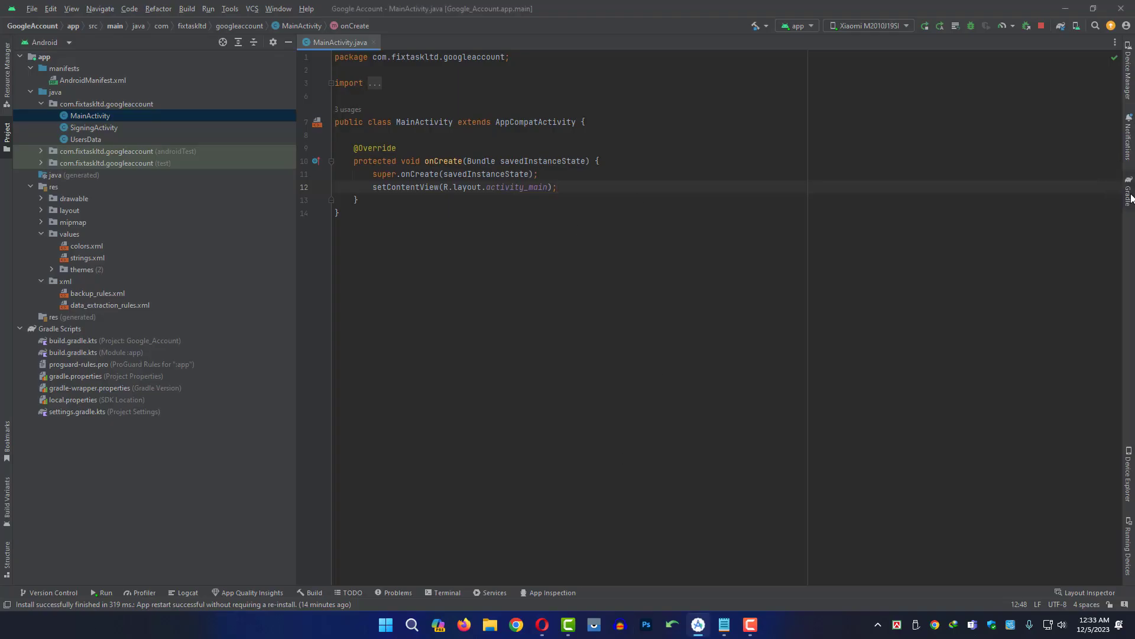
Run the Gradle task "gradle signingReport" for the project in Android Studio.
left_click(1130, 192)
left_click(757, 59)
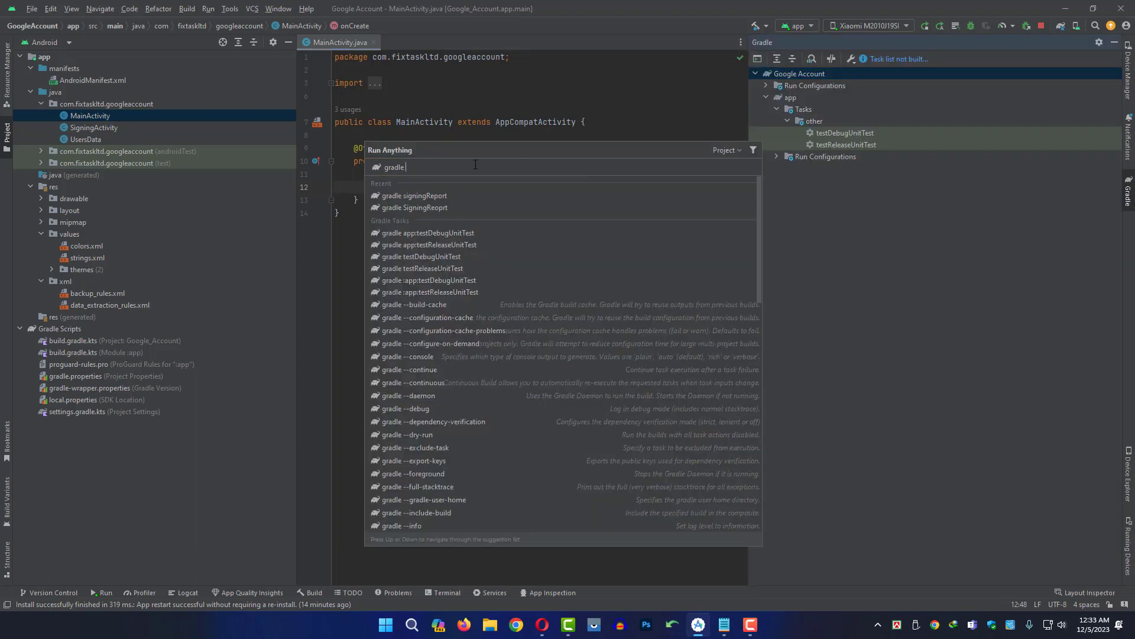
left_click(428, 196)
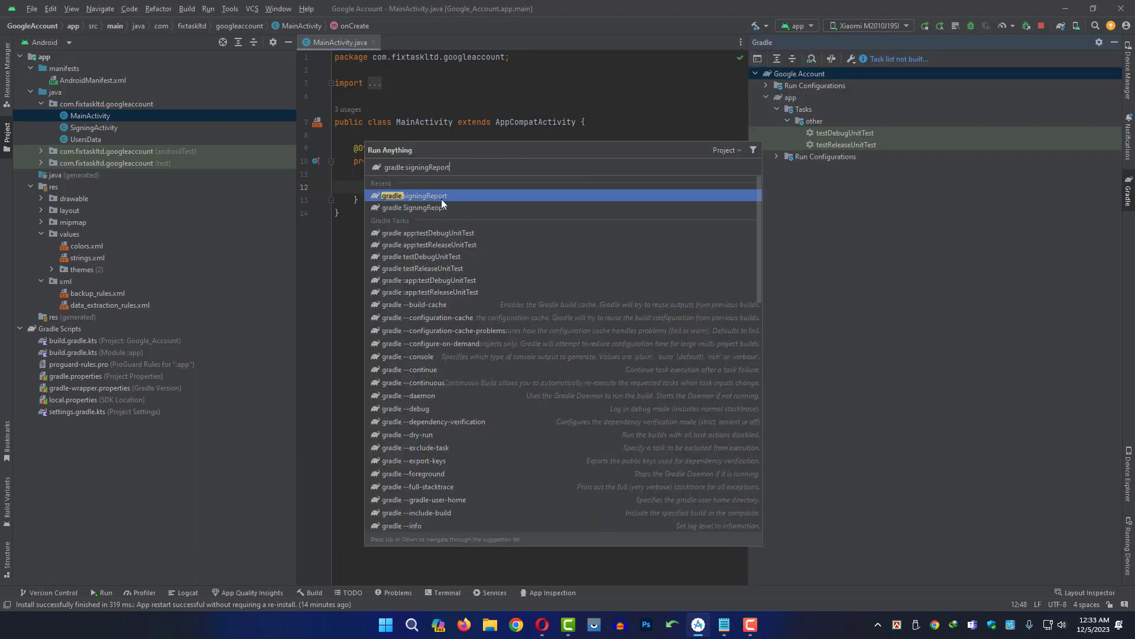
key("Return")
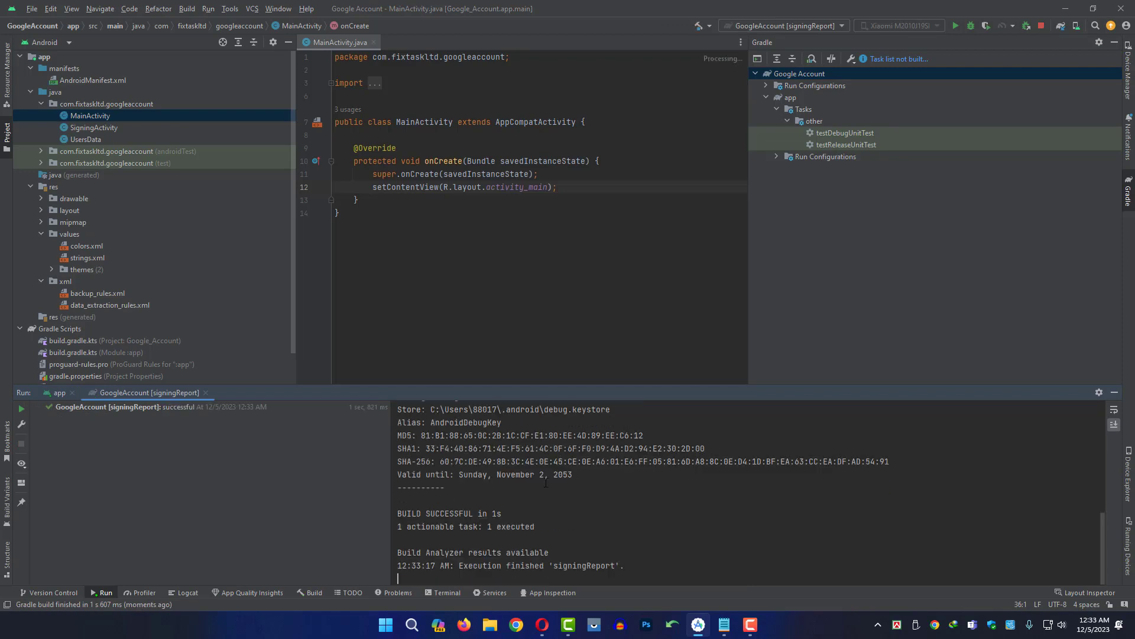
Copy the SHA1 fingerprint from the signing report output and hide the run output.
left_click(397, 451)
left_click_drag(699, 445, 397, 448)
left_click_drag(425, 449, 713, 450)
right_click(699, 451)
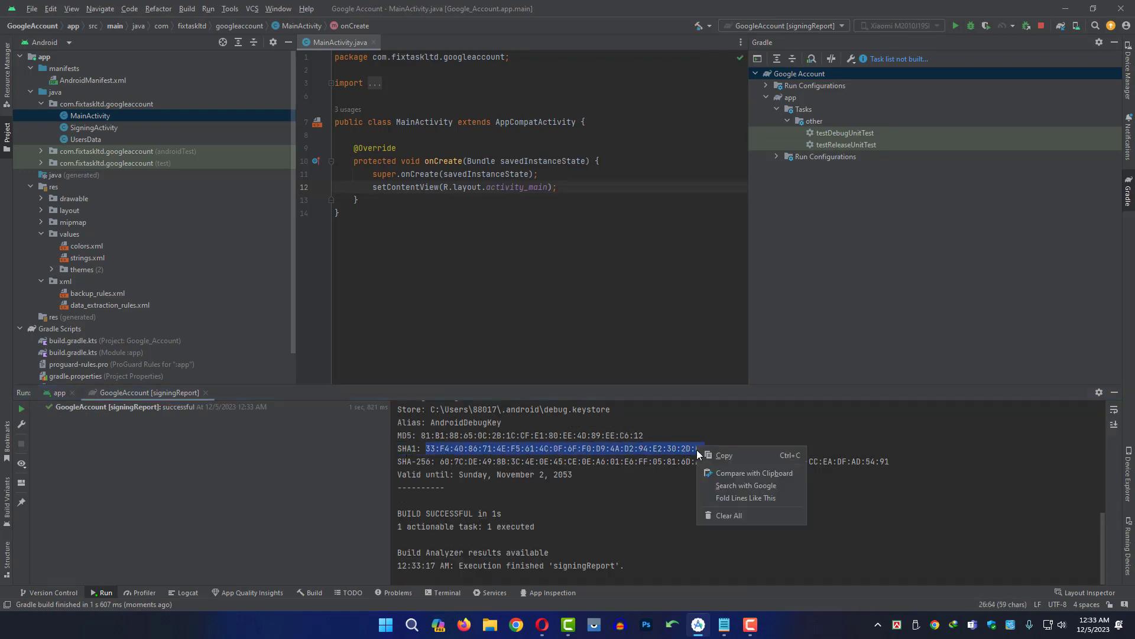
left_click(710, 453)
left_click(1114, 392)
Paste the SHA1 fingerprint as the debug signing certificate in the Firebase console and register the app.
left_click(543, 624)
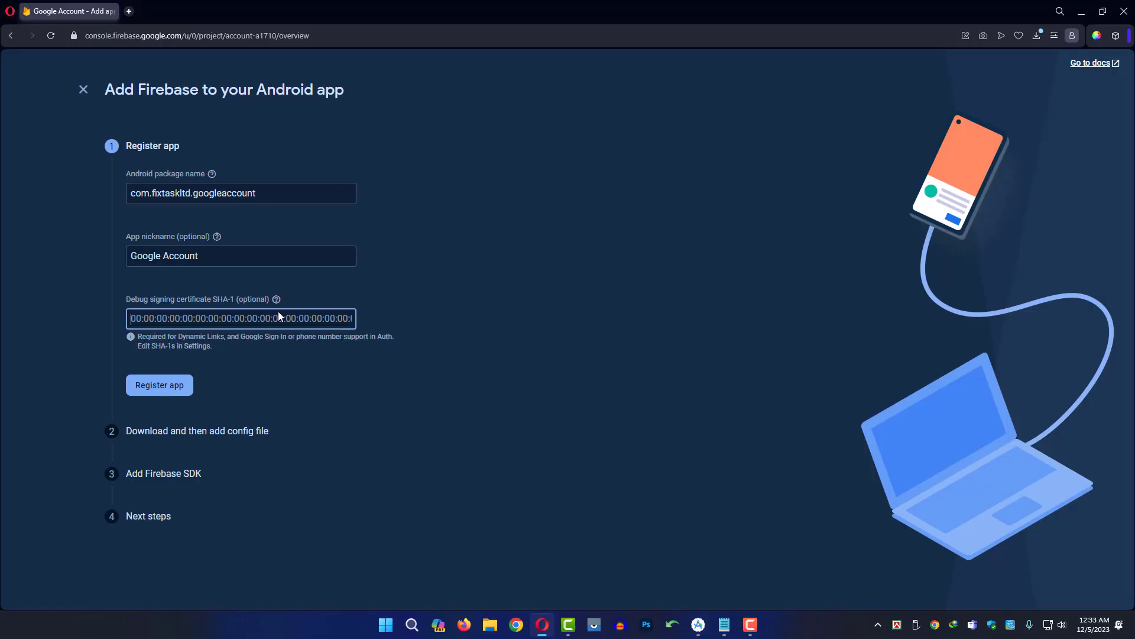
left_click(261, 319)
right_click(260, 320)
left_click(293, 413)
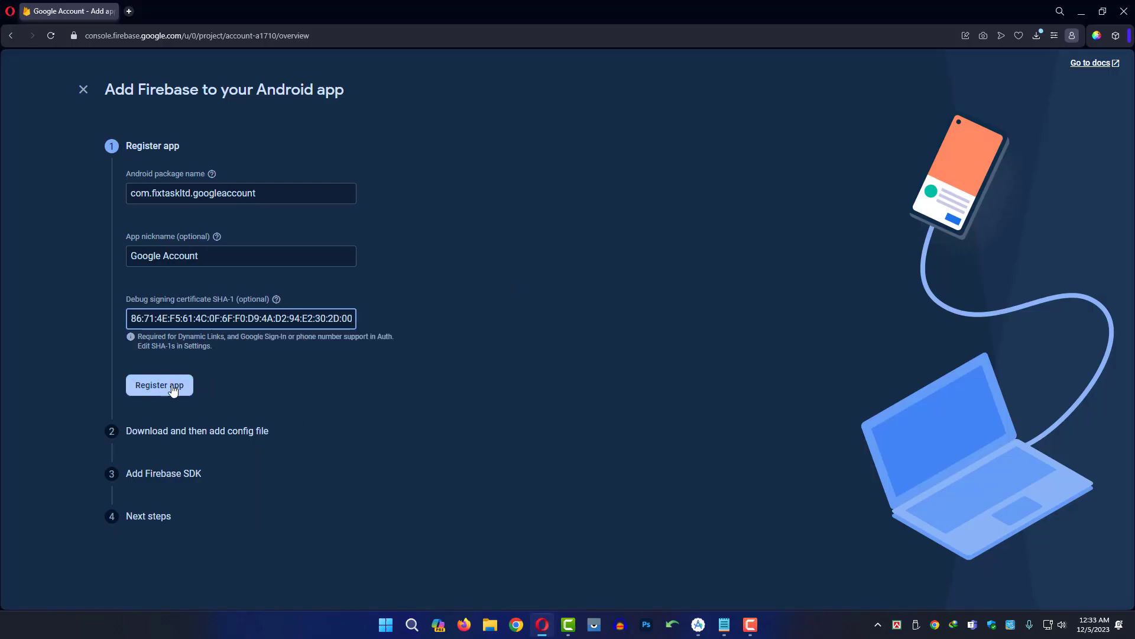
left_click(166, 390)
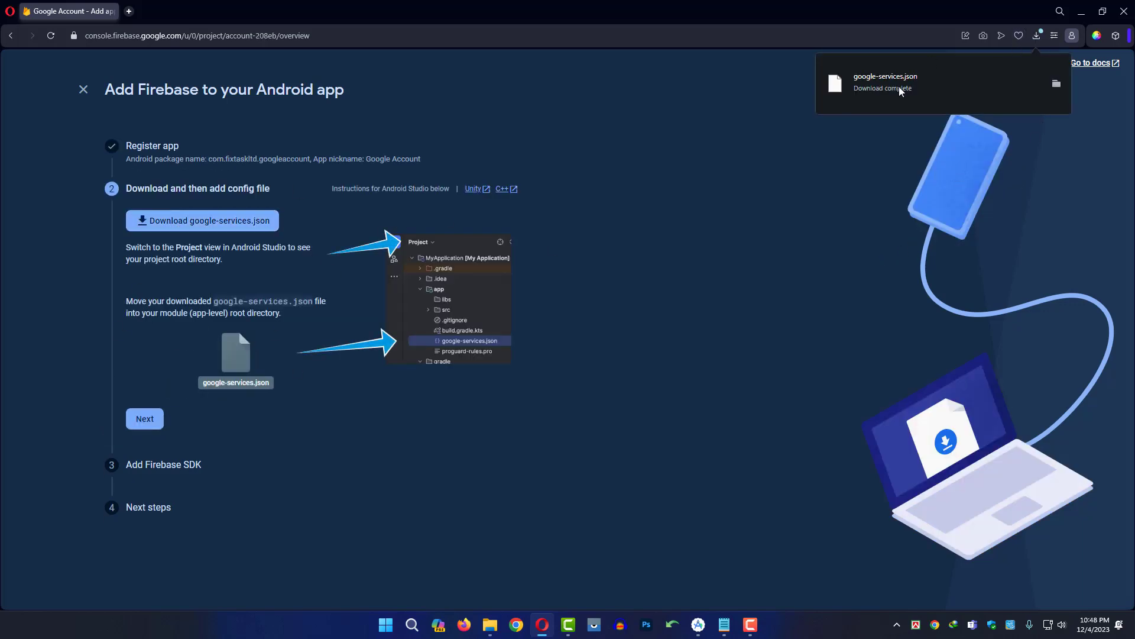
Show the downloaded google-services.json in its folder and copy the file.
left_click(1055, 86)
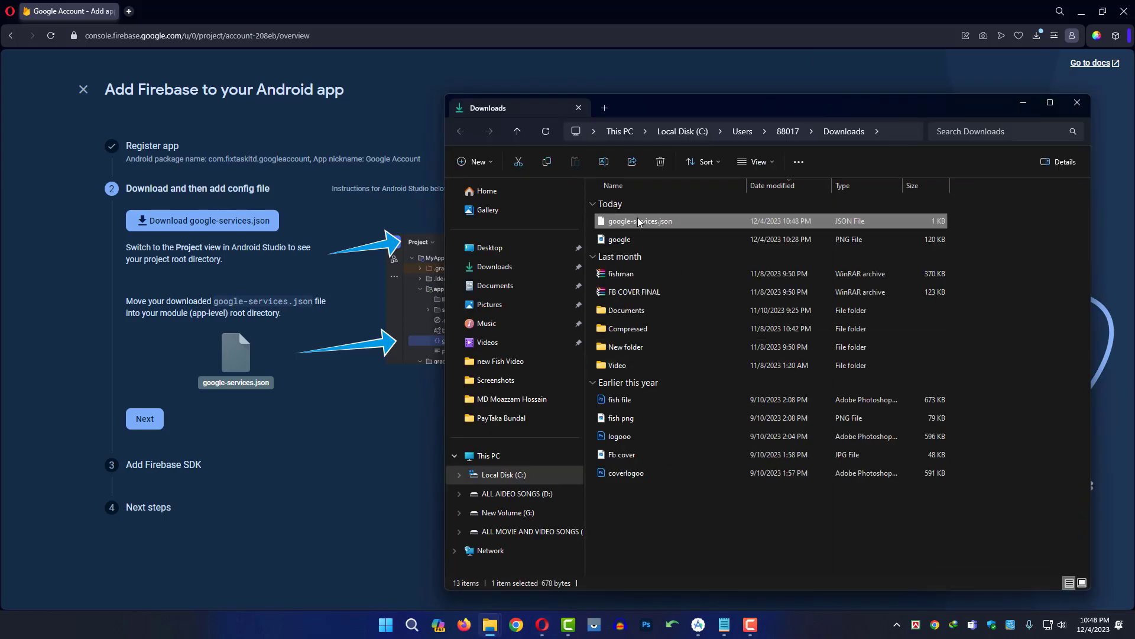
right_click(649, 227)
left_click(689, 238)
Switch to Android Studio, change the project tree to the Project view and expand GoogleAccount down to the app folder.
left_click(703, 630)
left_click(48, 42)
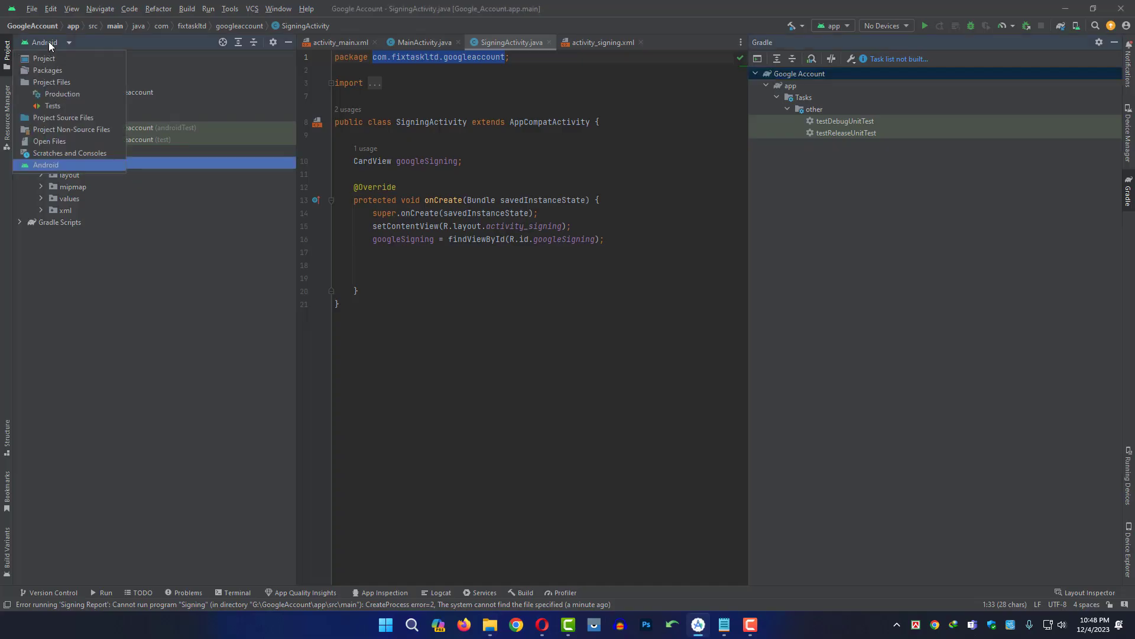
left_click(52, 58)
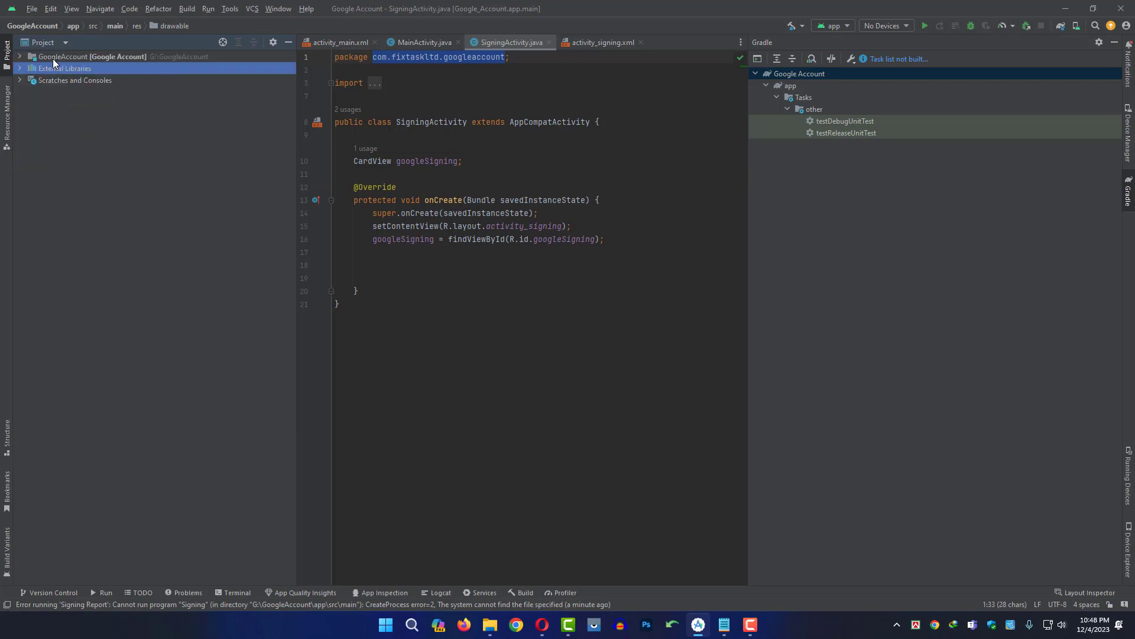
left_click(19, 58)
double_click(48, 92)
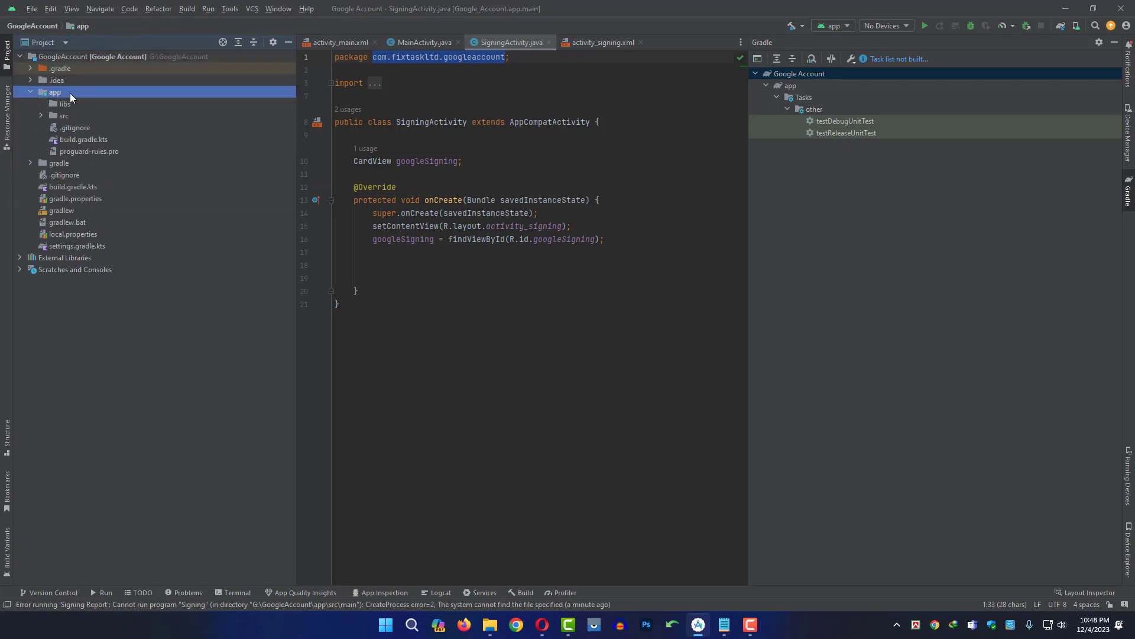
Paste google-services.json into the app folder, then close its editor and the Gradle pane.
right_click(72, 92)
left_click(118, 166)
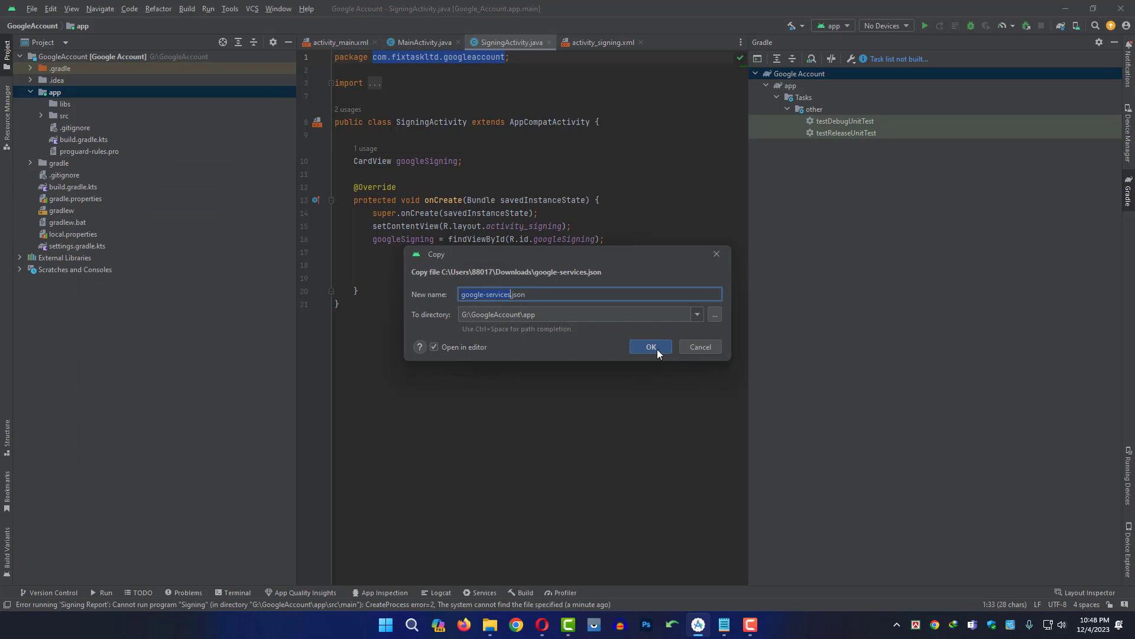
left_click(651, 348)
left_click(644, 43)
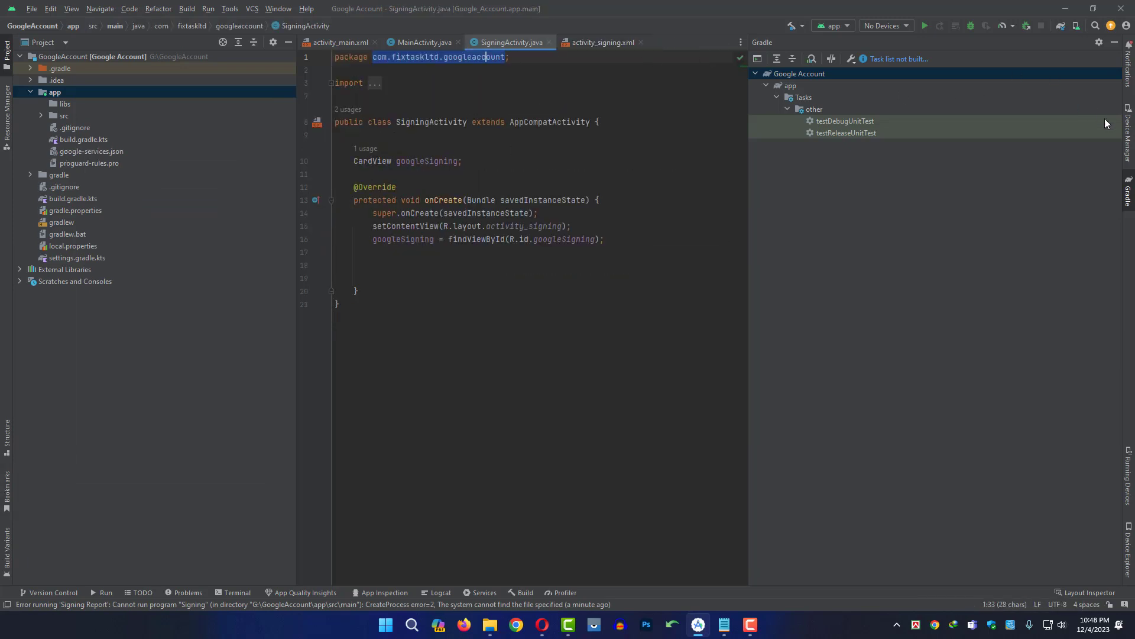
left_click(1114, 43)
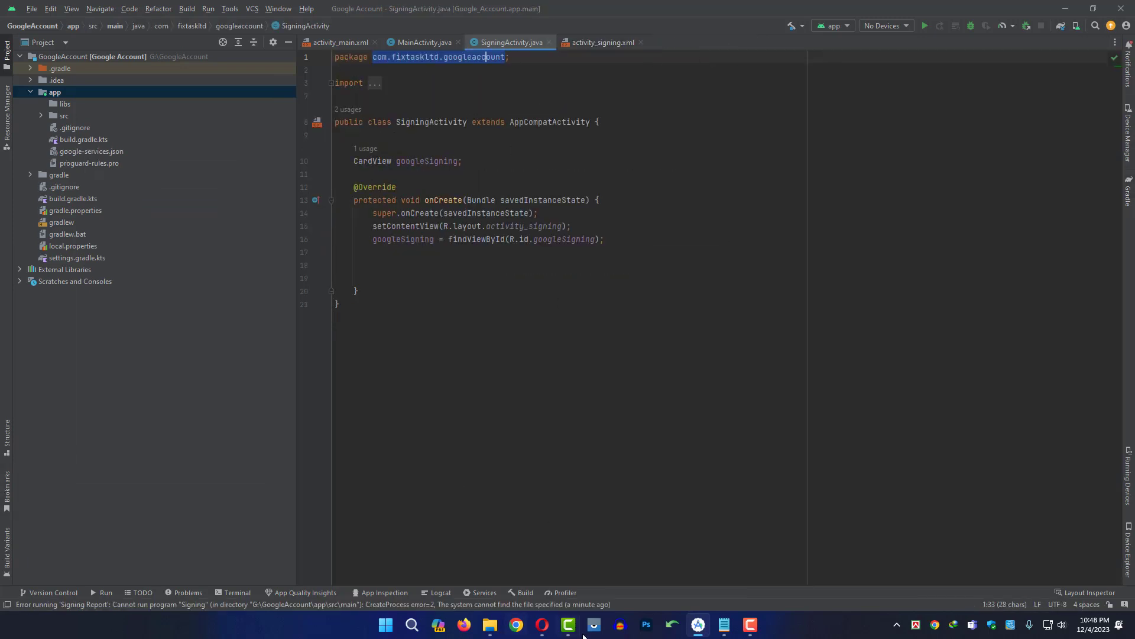
Return to the Firebase console, advance to the Firebase SDK instructions and copy the project-level google-services plugin line.
left_click(542, 625)
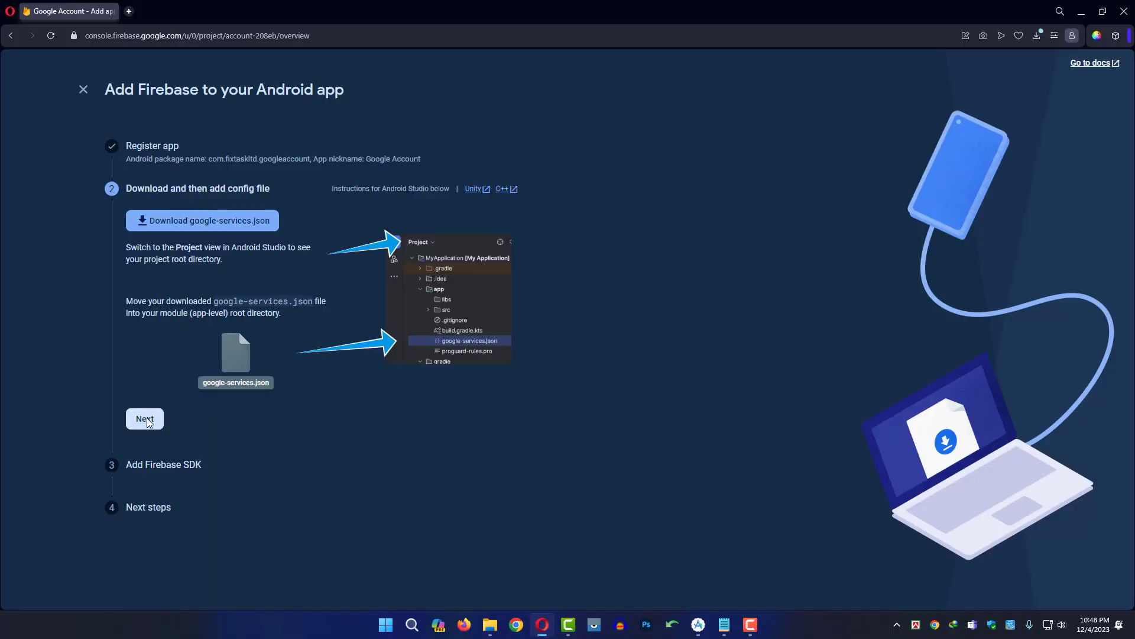
left_click(145, 418)
scroll(406, 263, "down", 5)
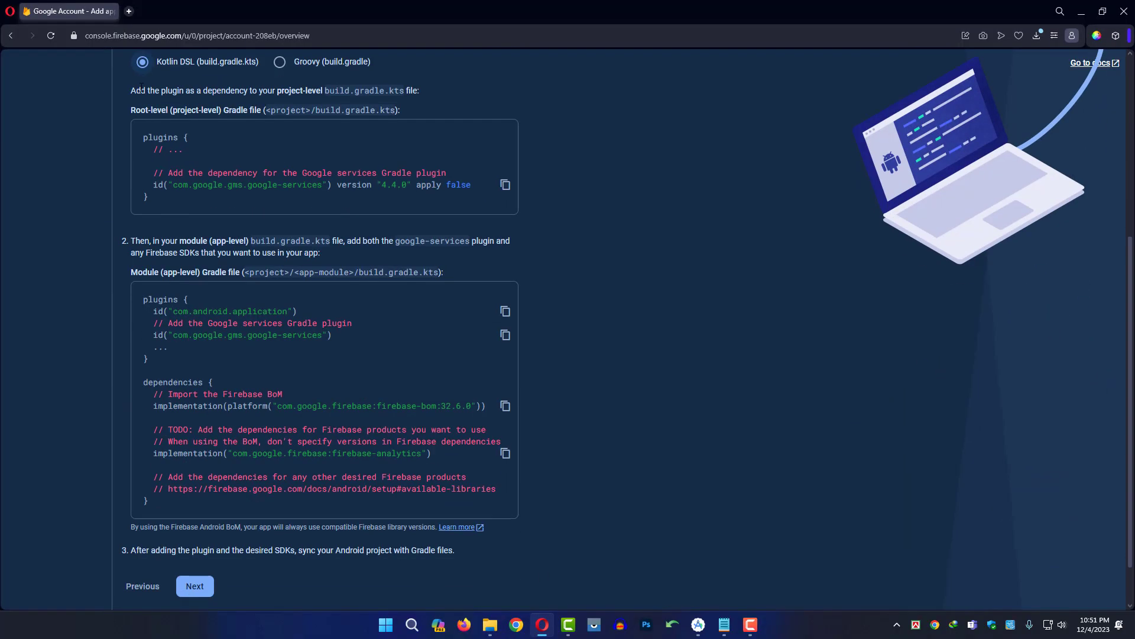
scroll(405, 263, "up", 2)
scroll(406, 263, "down", 2)
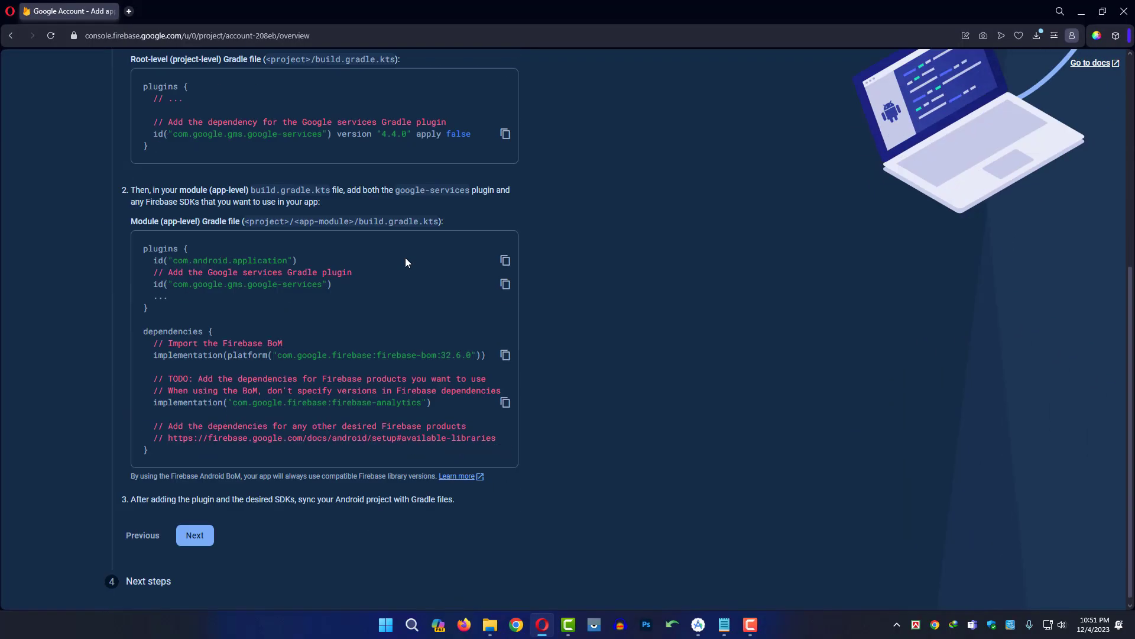
scroll(406, 262, "up", 1)
left_click(506, 191)
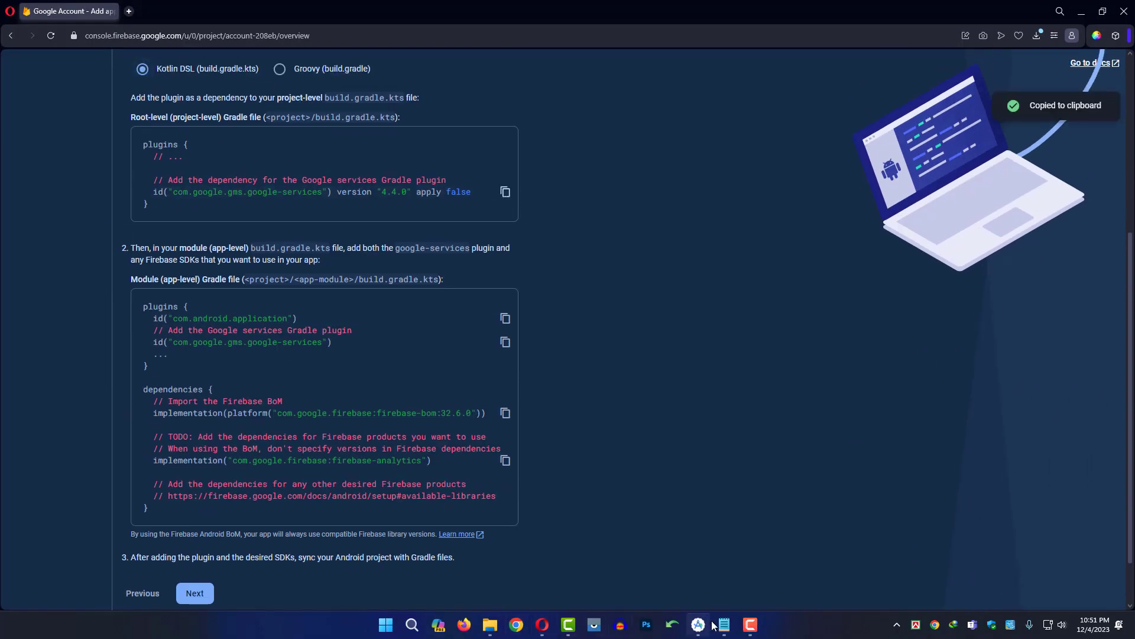
In Android Studio, add id("com.google.gms.google-services") version "4.4.0" apply false to the plugins of the project-level build.gradle.kts.
left_click(700, 625)
left_click(21, 198)
double_click(72, 210)
left_click(641, 98)
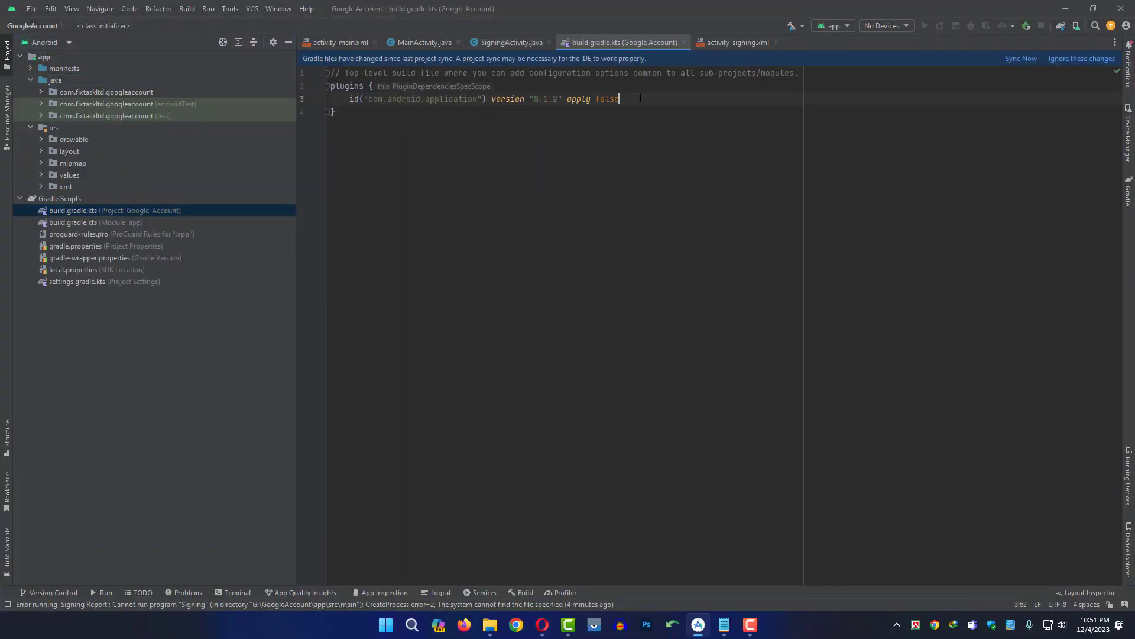
key("Return")
key("ctrl+v")
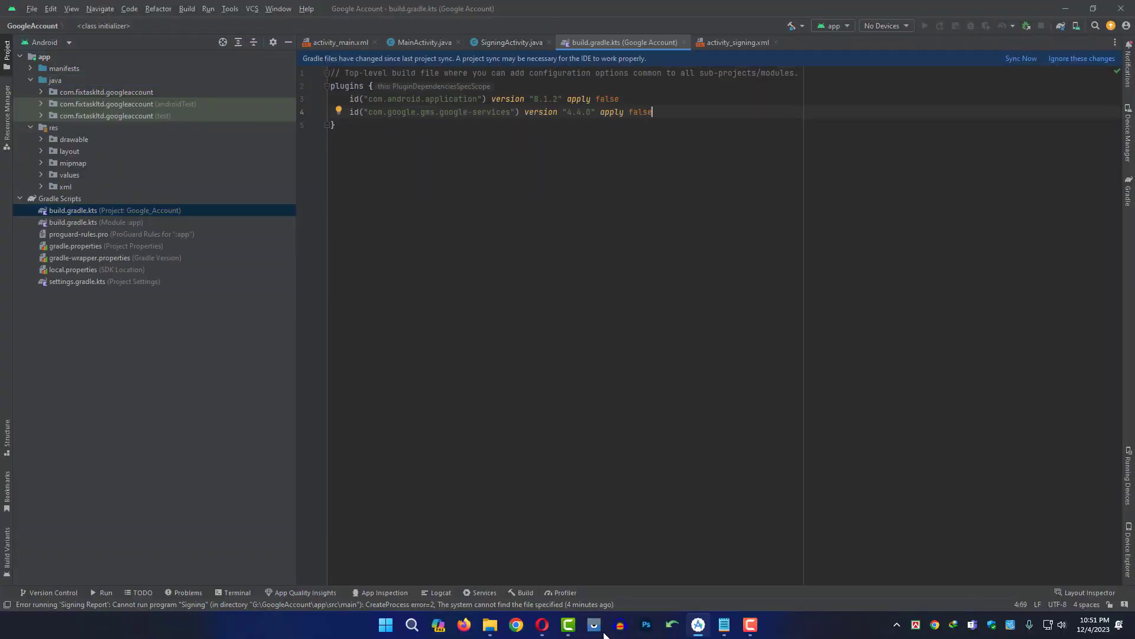
Copy id("com.google.gms.google-services") from the Firebase console into the plugins block of the module-level build.gradle.kts.
left_click(542, 624)
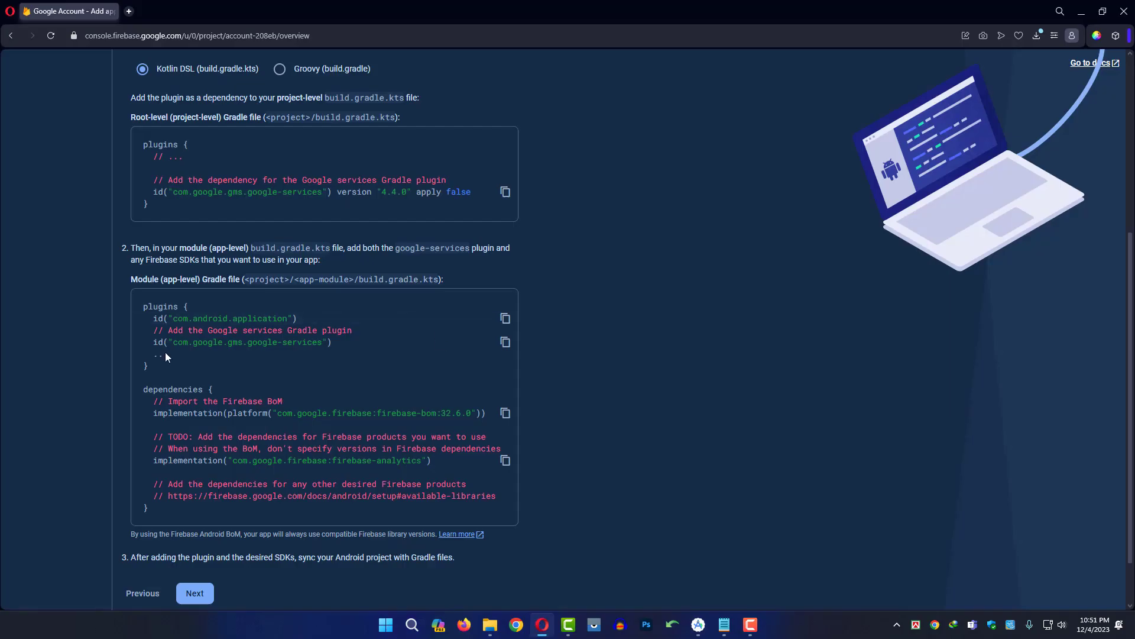
left_click(505, 342)
left_click(698, 624)
double_click(109, 222)
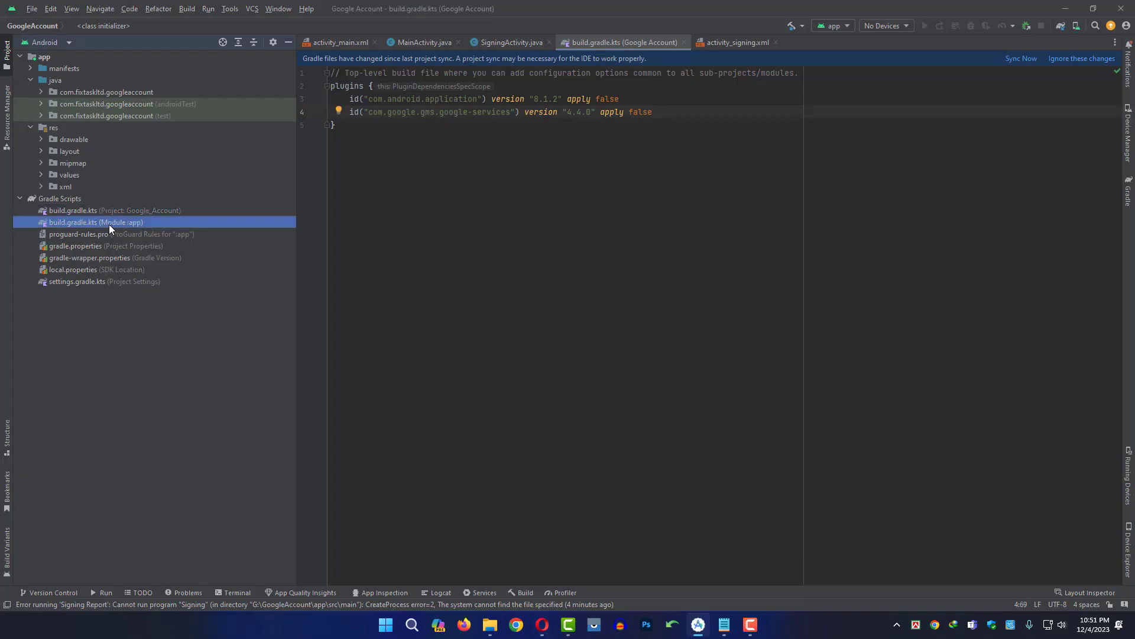
scroll(535, 162, "down", 4)
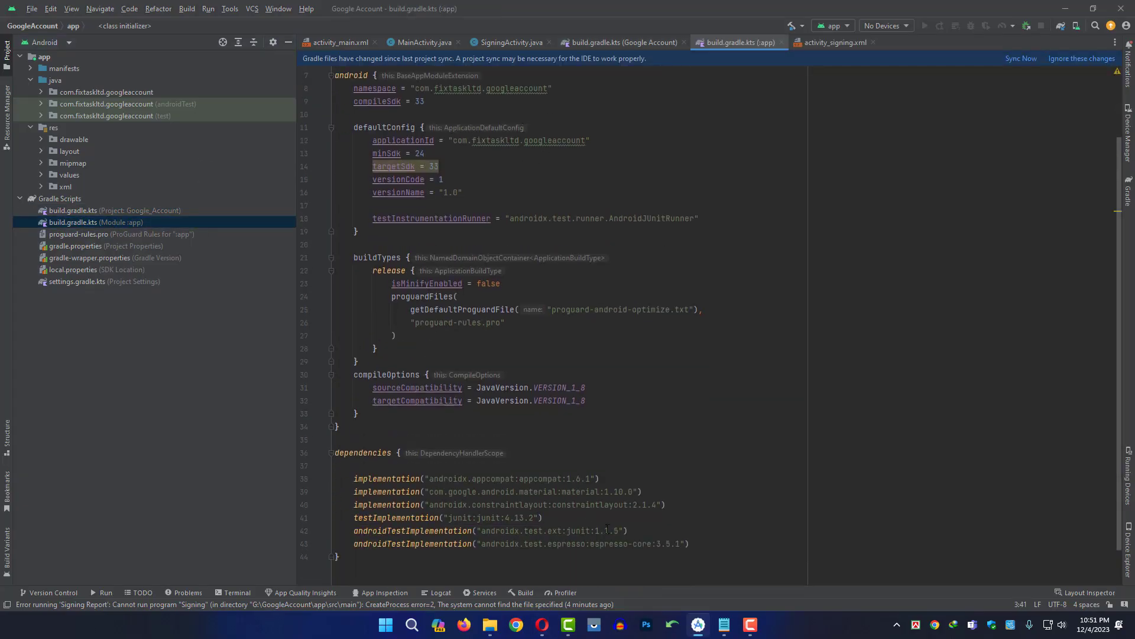
Copy the firebase-bom:32.6.0 platform implementation line from the Firebase console to the end of the module's dependencies.
left_click(543, 624)
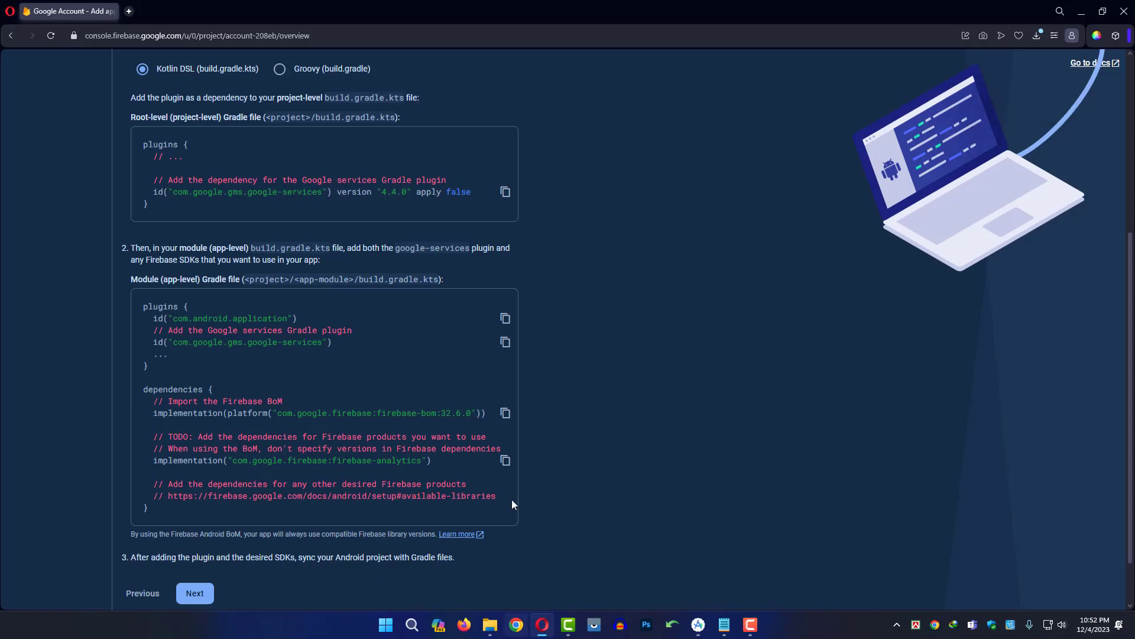
left_click(505, 412)
left_click(698, 625)
left_click(706, 507)
key("Return")
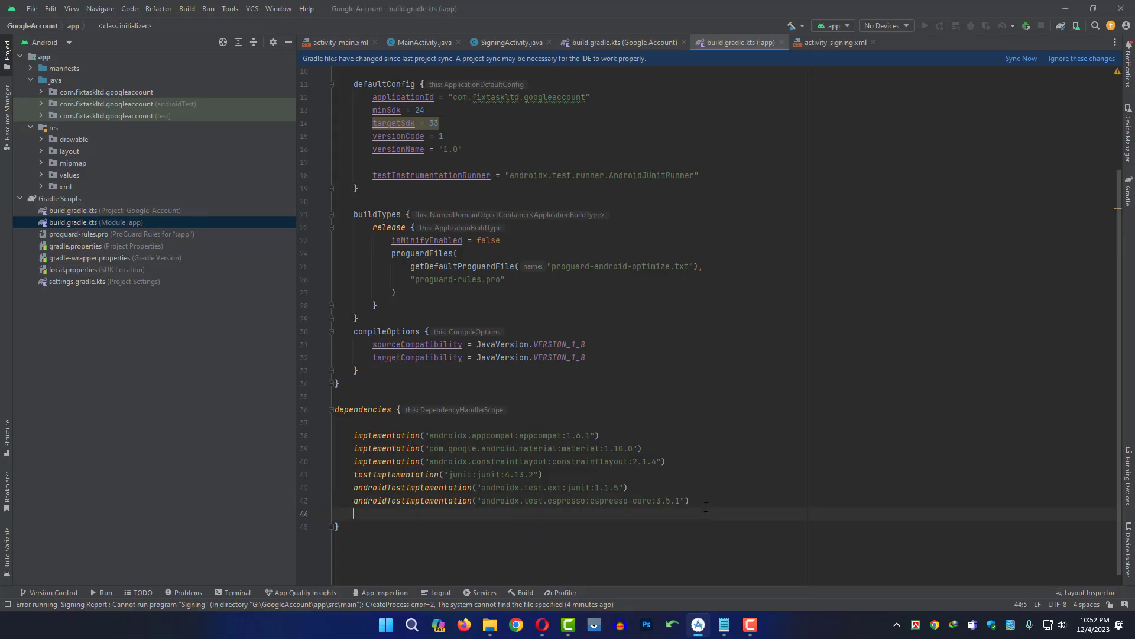
key("ctrl+v")
Add the console's firebase-analytics implementation line below the BoM dependency and sync the project with the Gradle files.
left_click(543, 625)
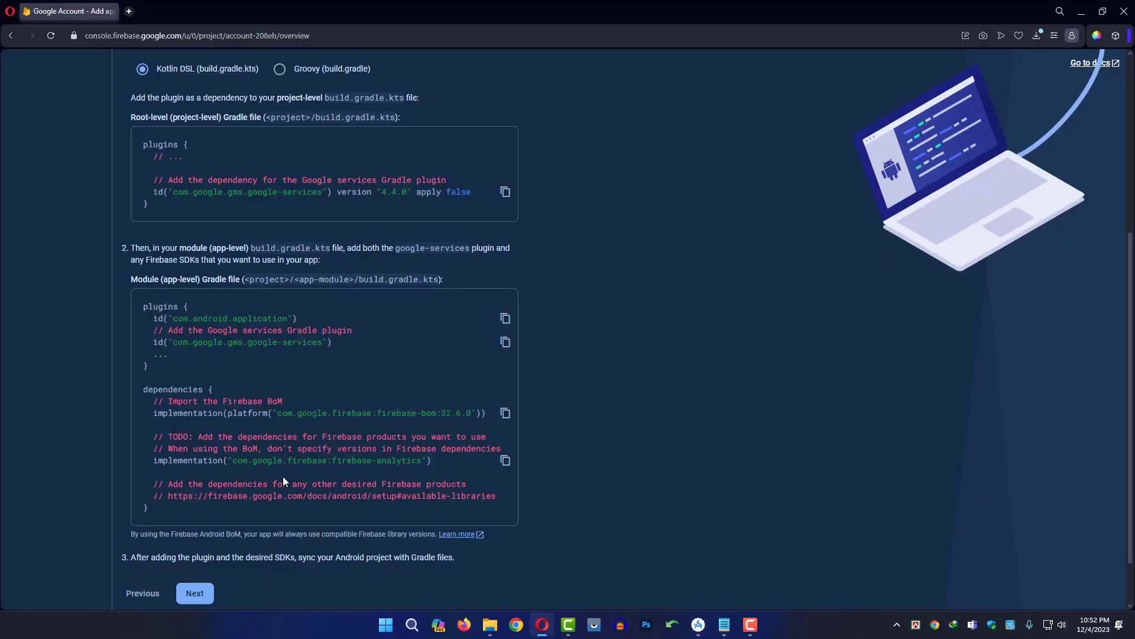
left_click(509, 461)
left_click(699, 624)
key("Return")
key("ctrl+v")
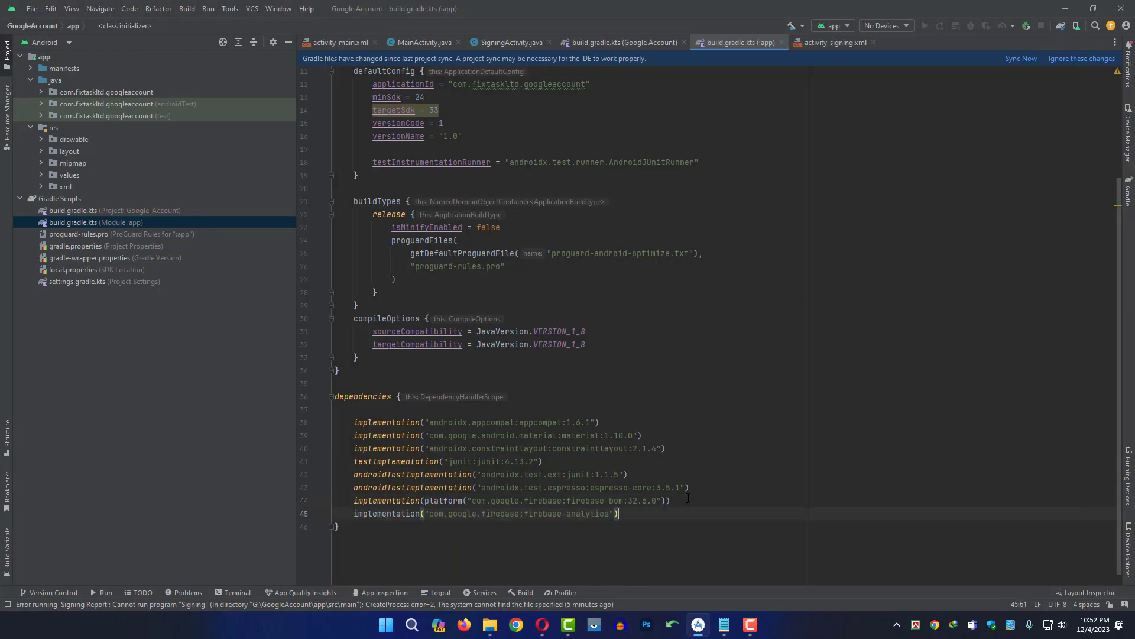
left_click(1014, 60)
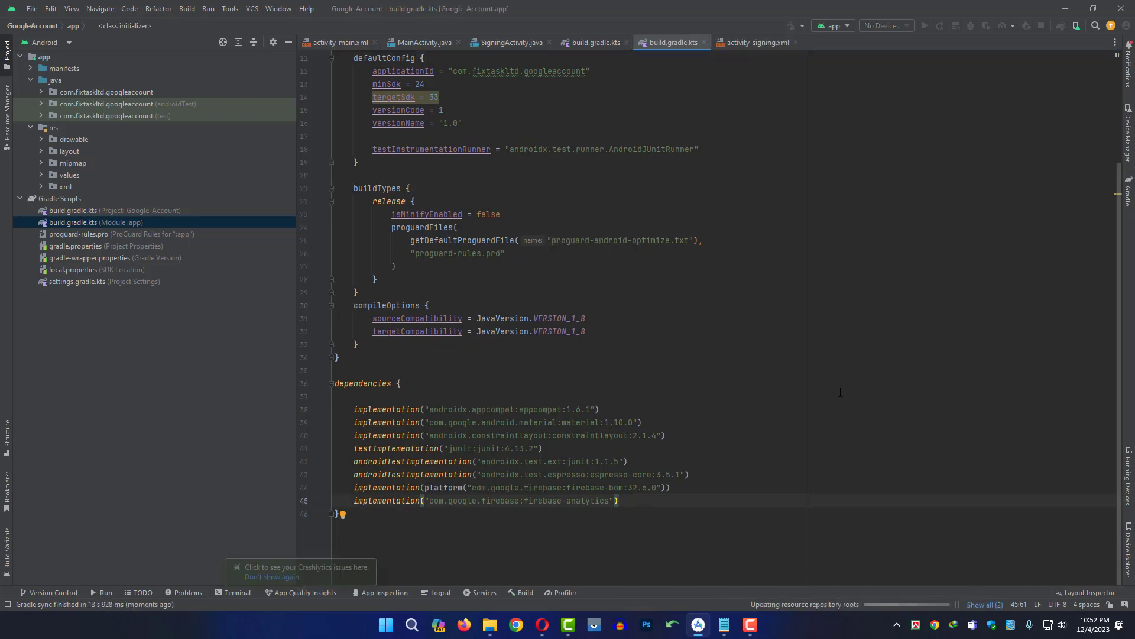
Close both build.gradle.kts files and SigningActivity.java in the editor.
scroll(542, 451, "up", 4)
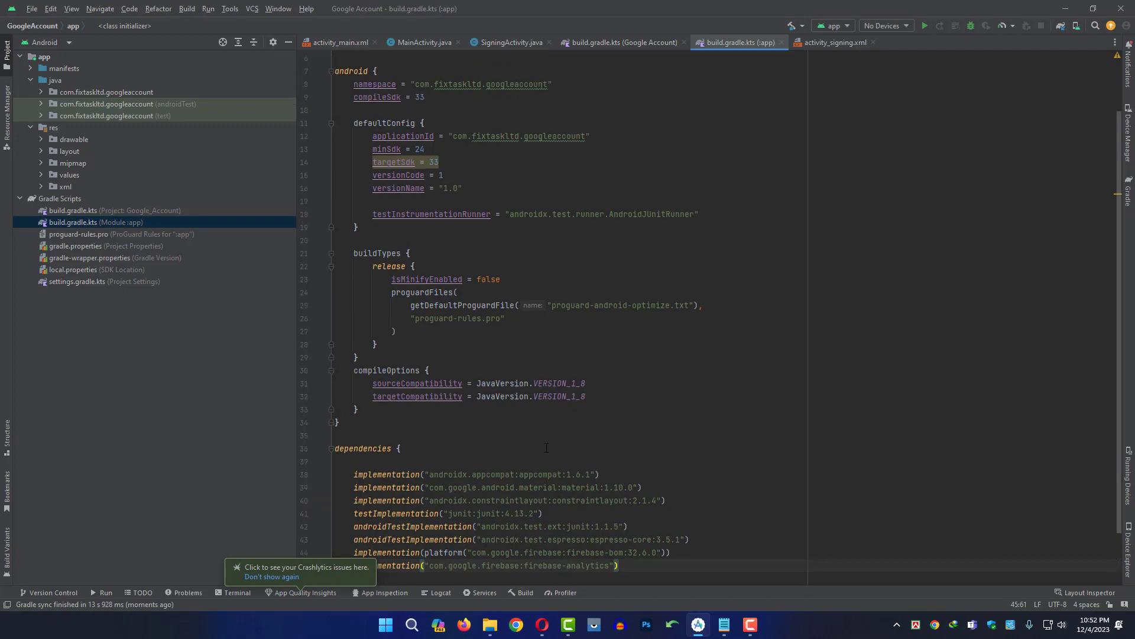
left_click(781, 42)
left_click(685, 44)
left_click(550, 43)
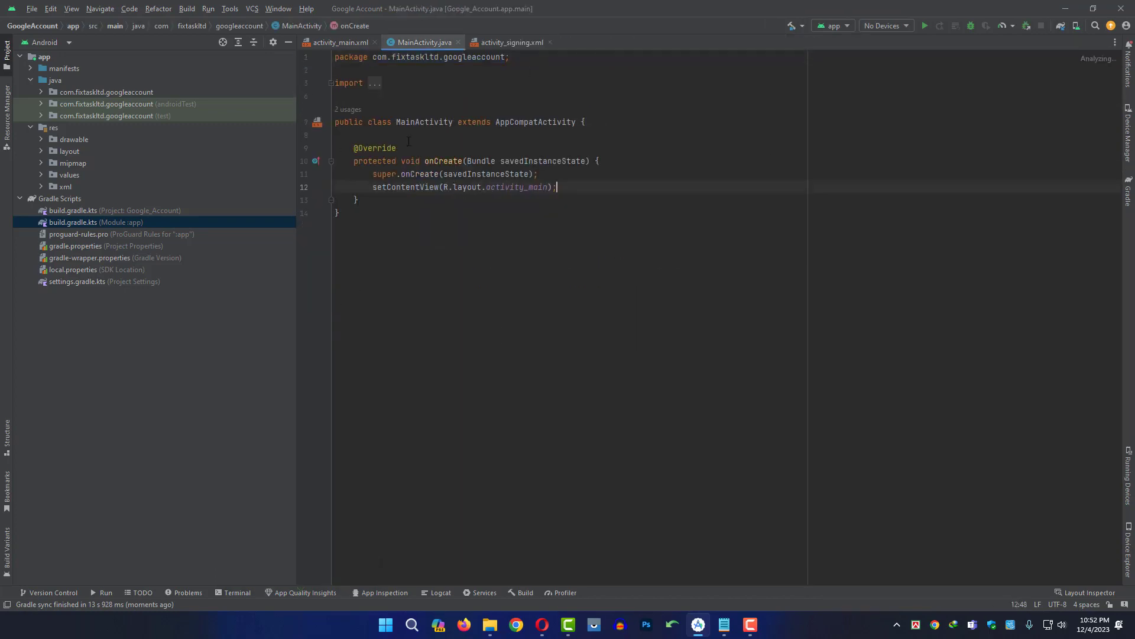
Complete the remaining Firebase setup steps in the browser and continue to the project console.
left_click(542, 625)
scroll(232, 531, "down", 1)
left_click(203, 545)
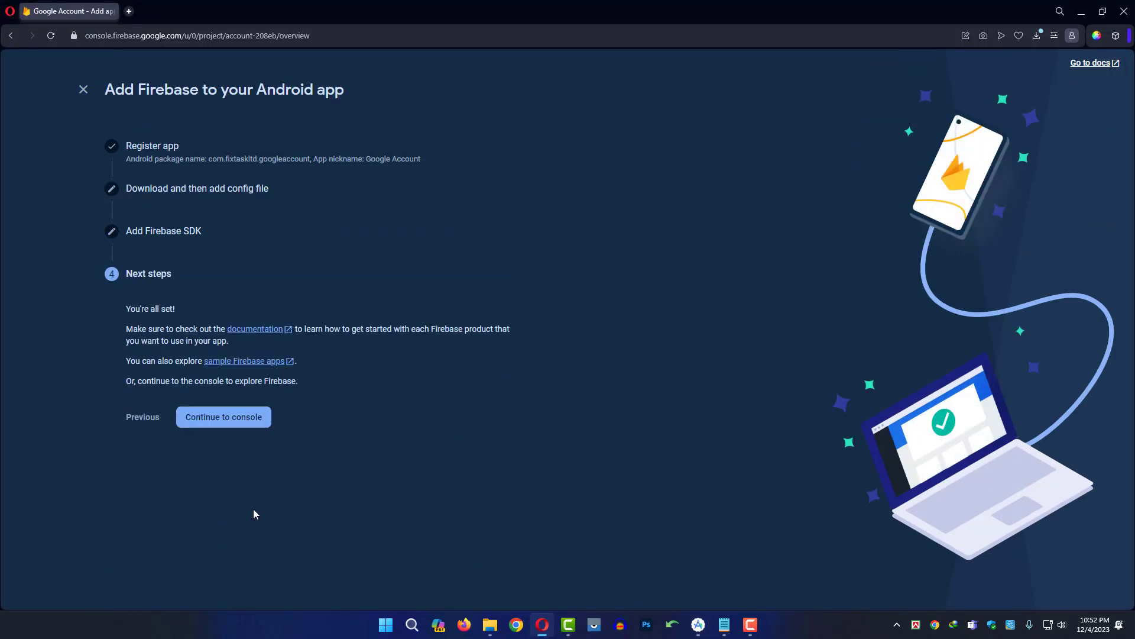
left_click(228, 418)
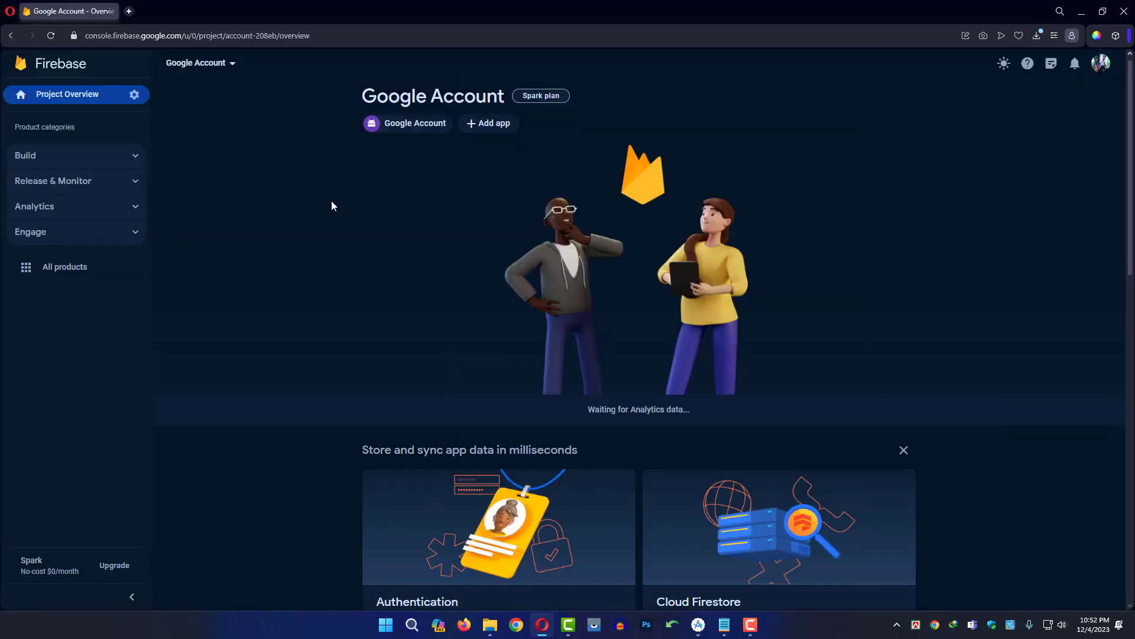
Open Authentication from the Build products of the Google Account project.
left_click(57, 162)
left_click(81, 178)
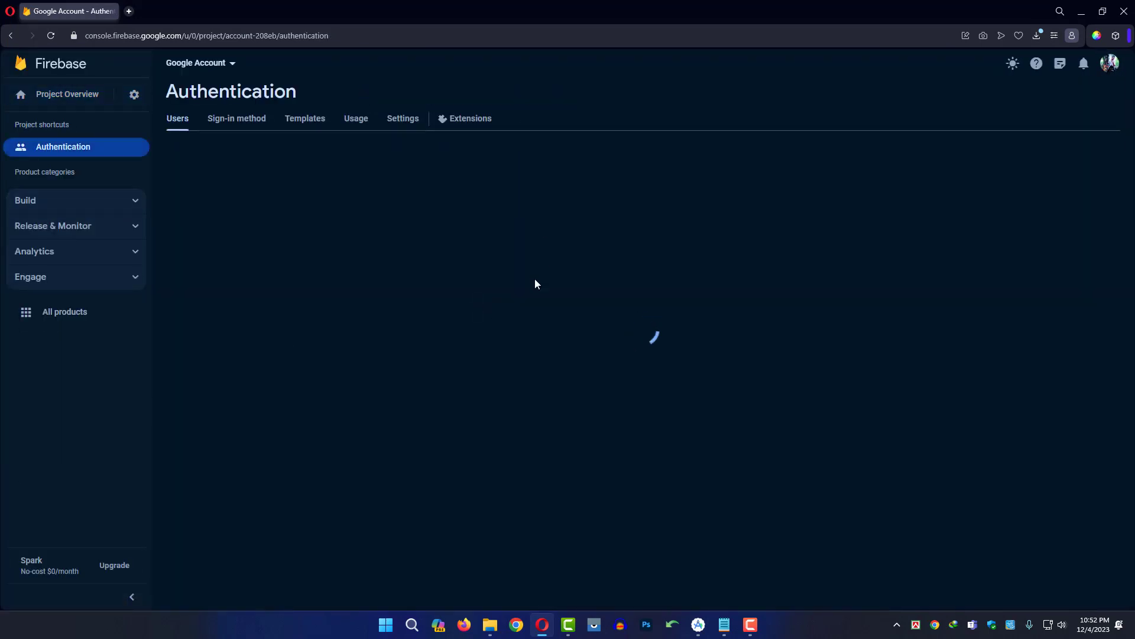
Get started with Authentication and enable the Google sign-in provider, choosing the account's e-mail as the project support email, and save it.
left_click(394, 229)
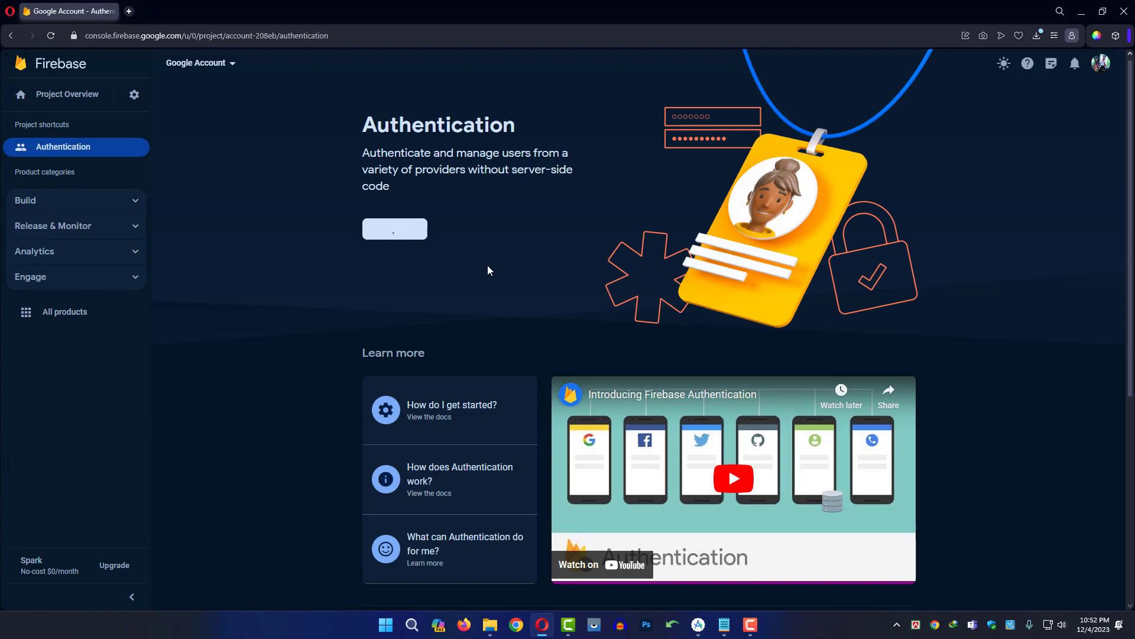
left_click(514, 312)
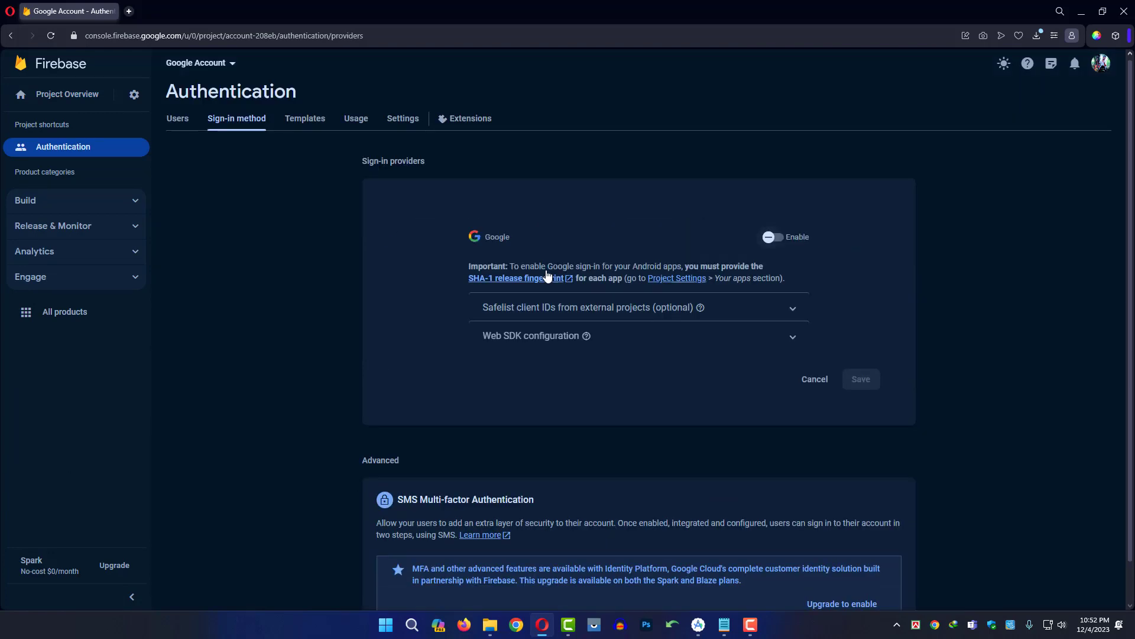
left_click(776, 240)
scroll(620, 266, "down", 3)
left_click(631, 242)
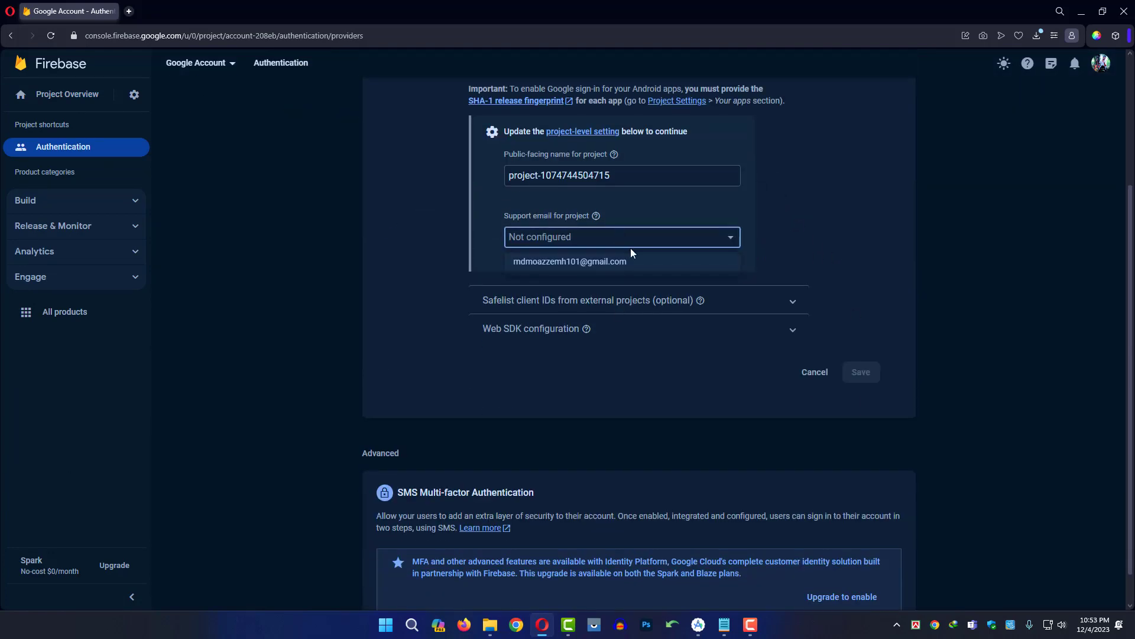
left_click(568, 266)
left_click(861, 371)
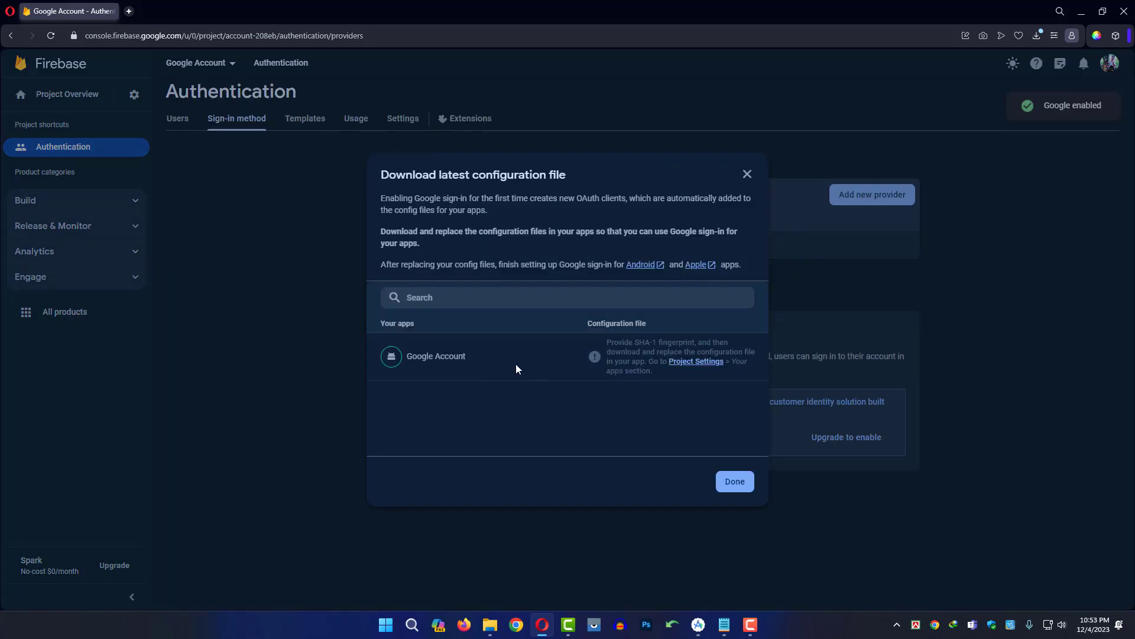
left_click(728, 482)
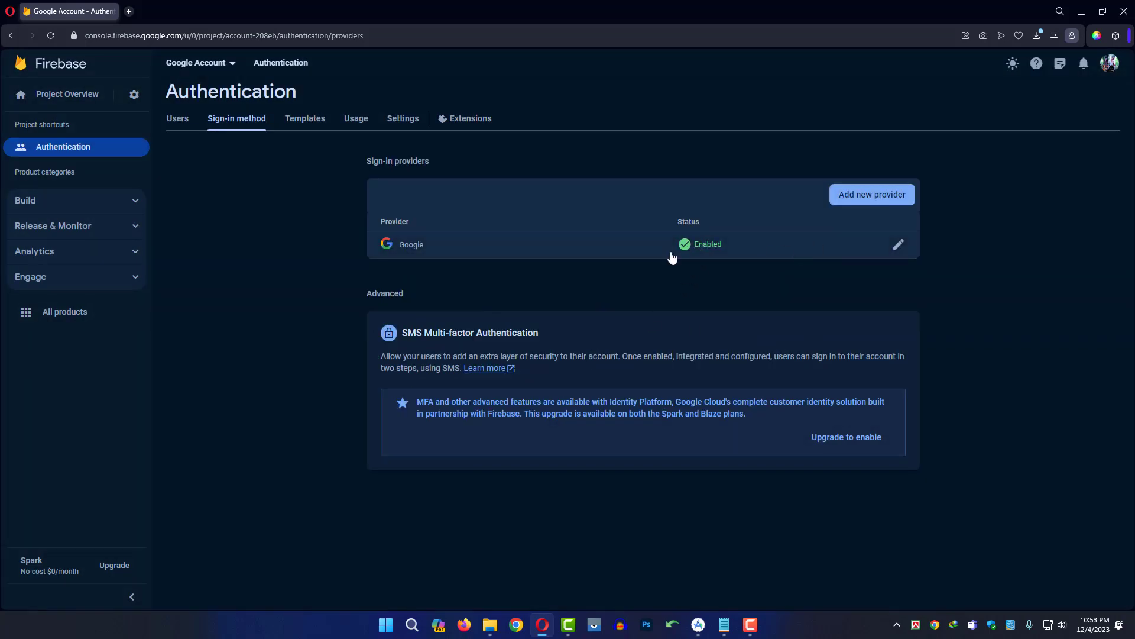
Create a Cloud Firestore database for the project, keeping the proposed name and location and starting in test mode.
left_click(35, 200)
left_click(60, 258)
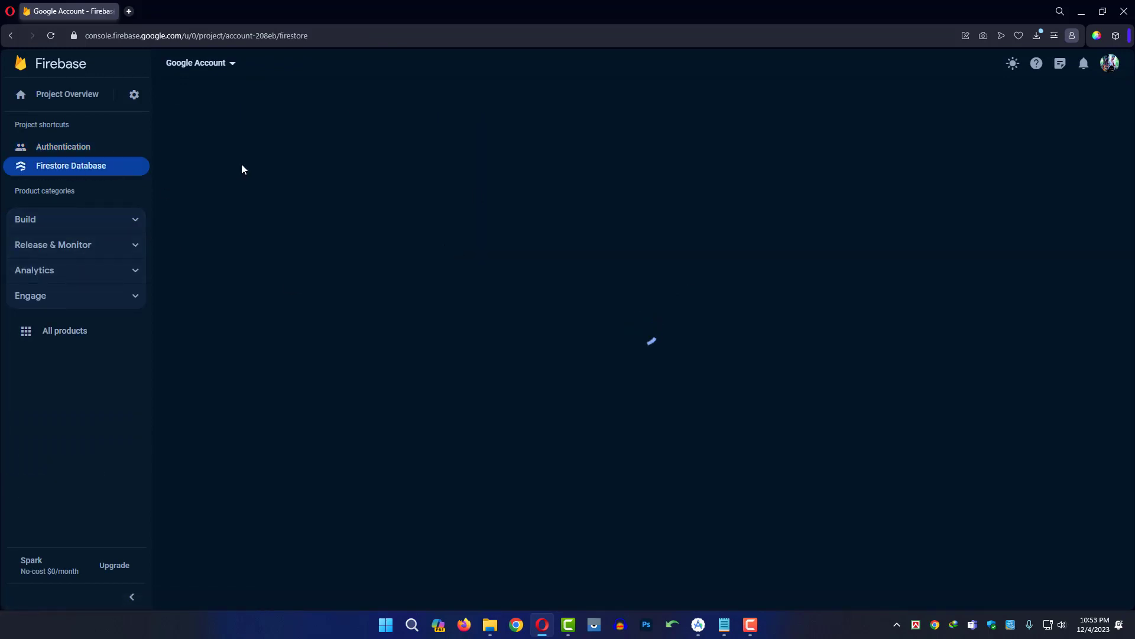
left_click(402, 221)
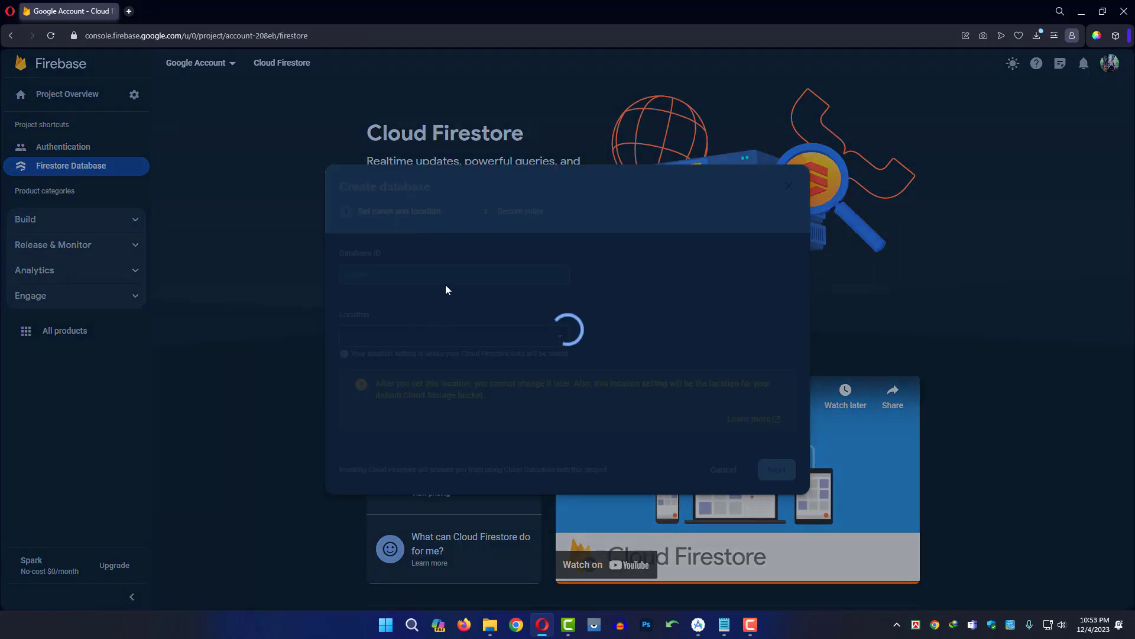
left_click(780, 470)
left_click(351, 370)
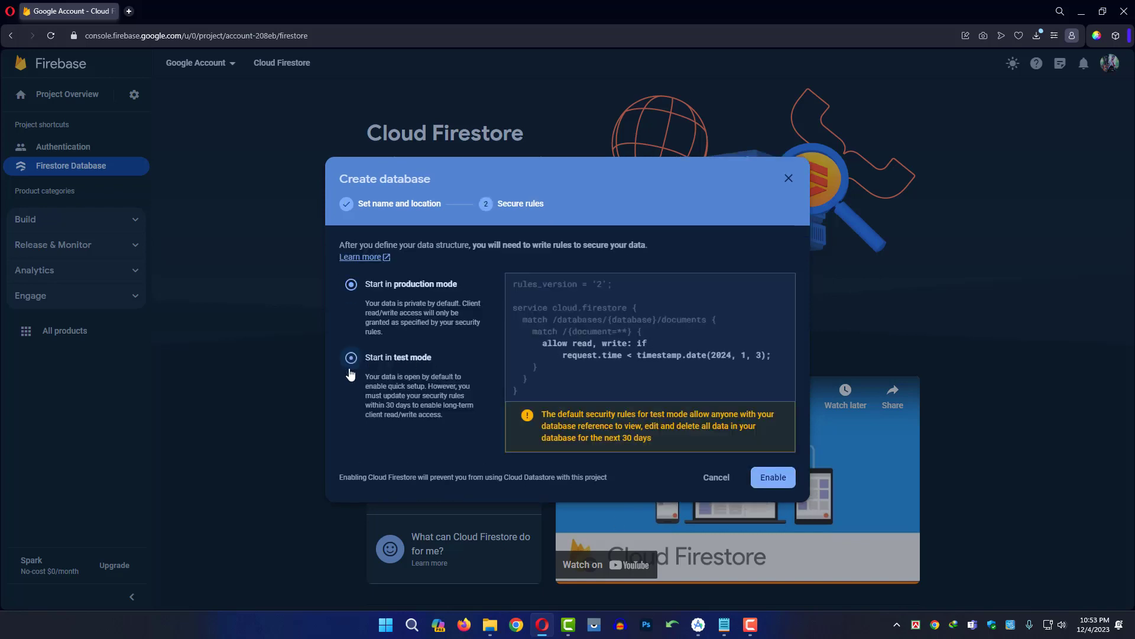
left_click(769, 476)
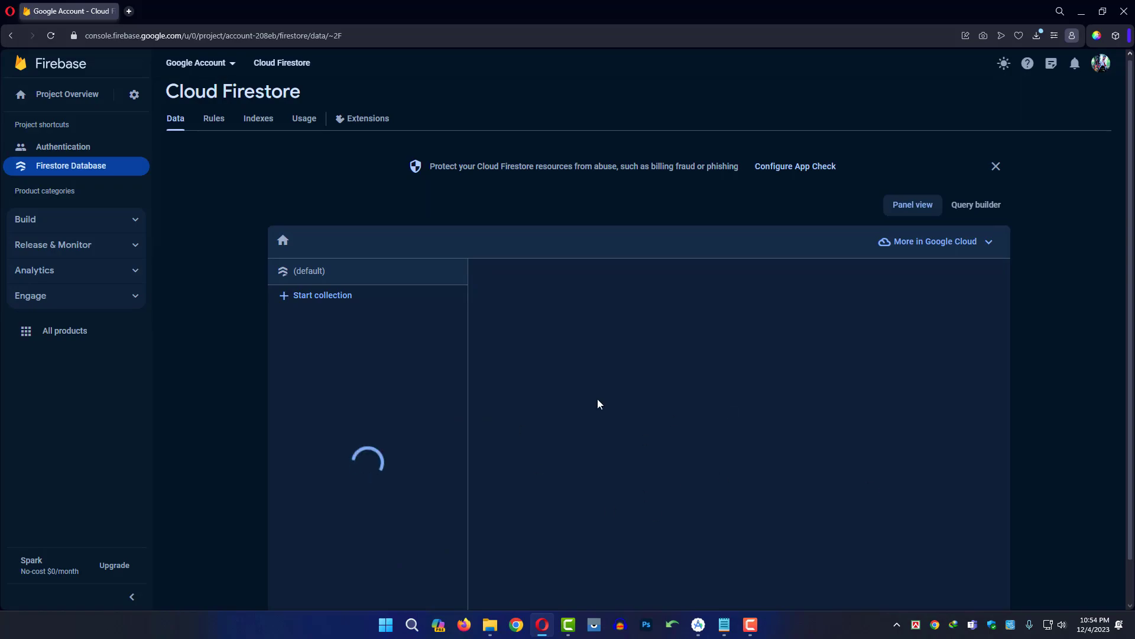
scroll(633, 425, "down", 1)
scroll(659, 444, "up", 1)
scroll(659, 444, "down", 1)
Switch to Android Studio and add the Firebase Authentication SDK through the Firebase assistant's Authenticate using Google guide, accepting the Gradle changes.
left_click(699, 624)
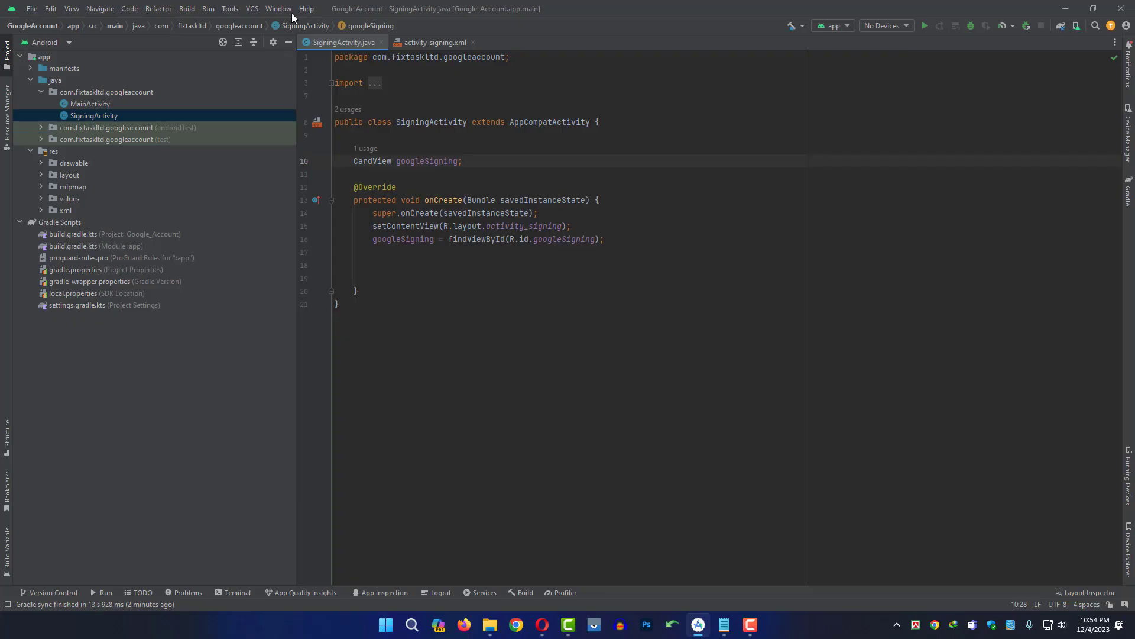
left_click(182, 10)
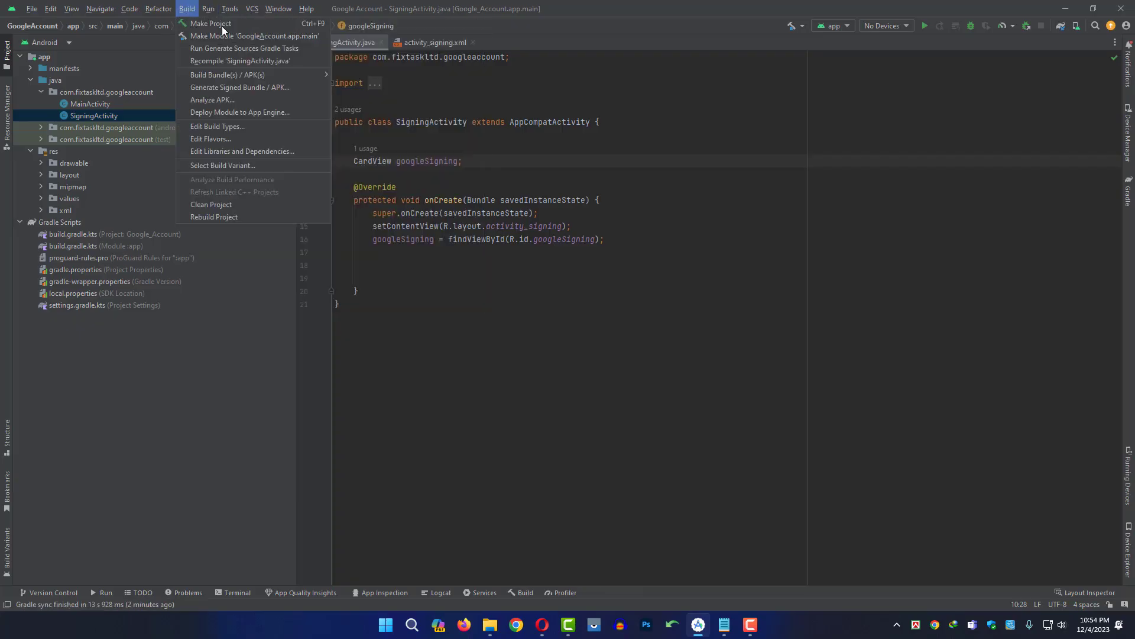
mouse_move(230, 8)
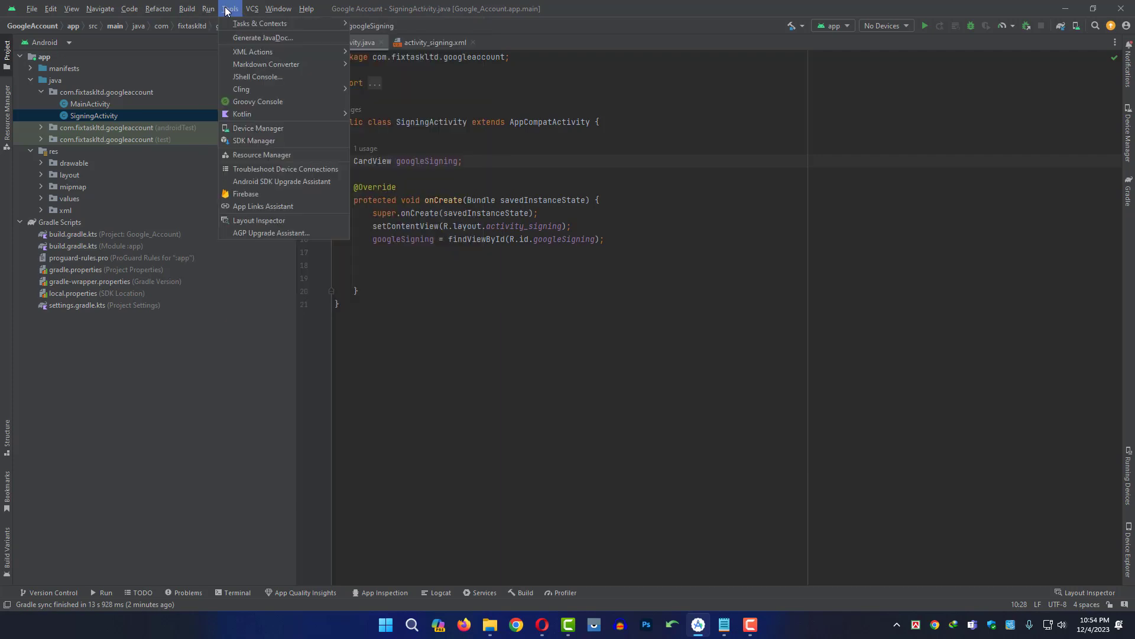
left_click(276, 195)
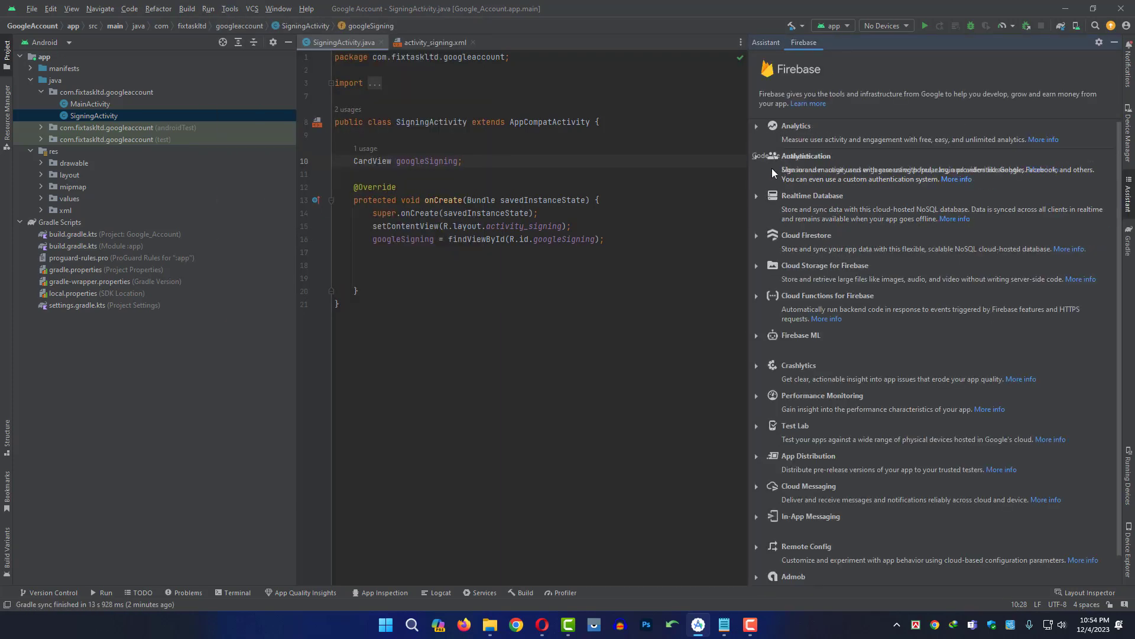
left_click(758, 156)
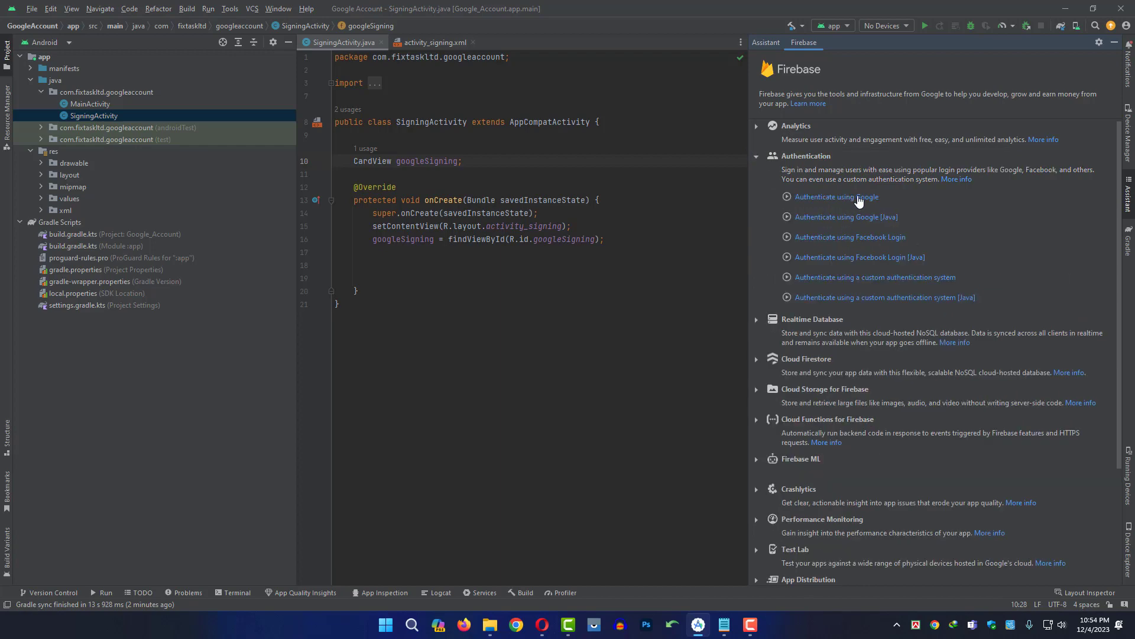
left_click(859, 201)
left_click(833, 253)
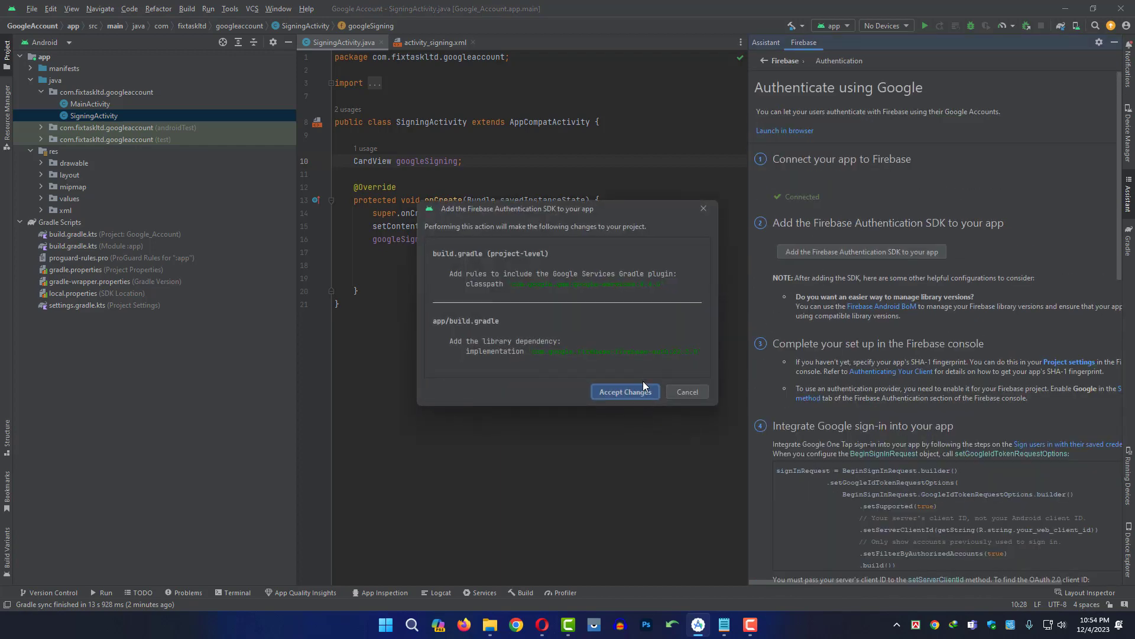
left_click(610, 392)
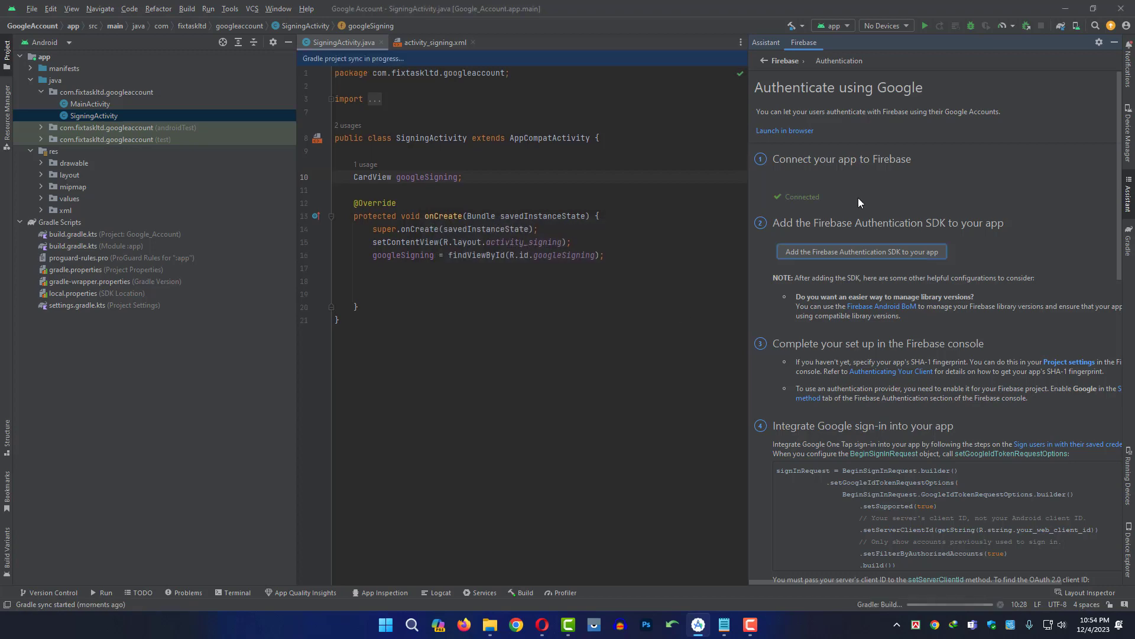
Add the Cloud Firestore SDK from the Firebase assistant's Get started with Cloud Firestore guide, accept the changes and close the assistant.
left_click(766, 61)
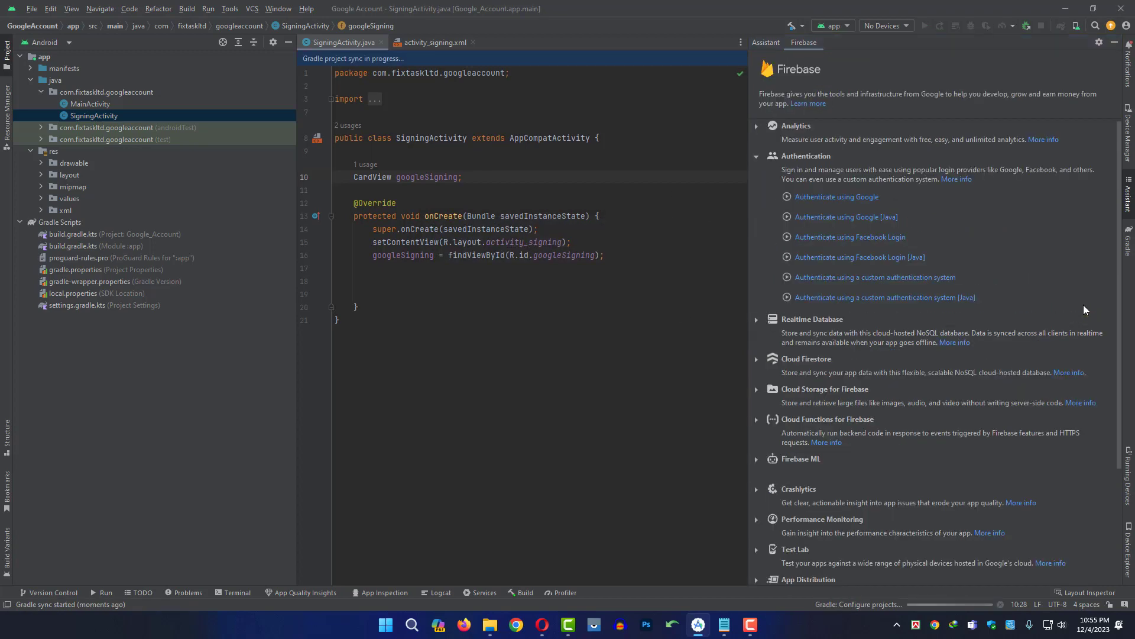
left_click(751, 157)
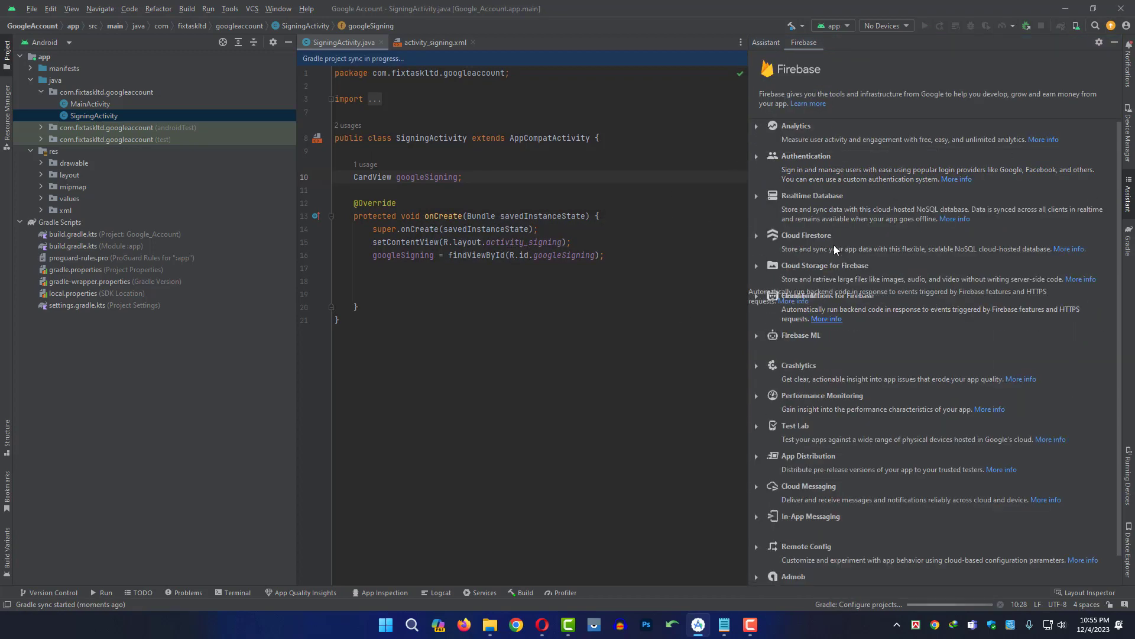
left_click(806, 235)
left_click(847, 268)
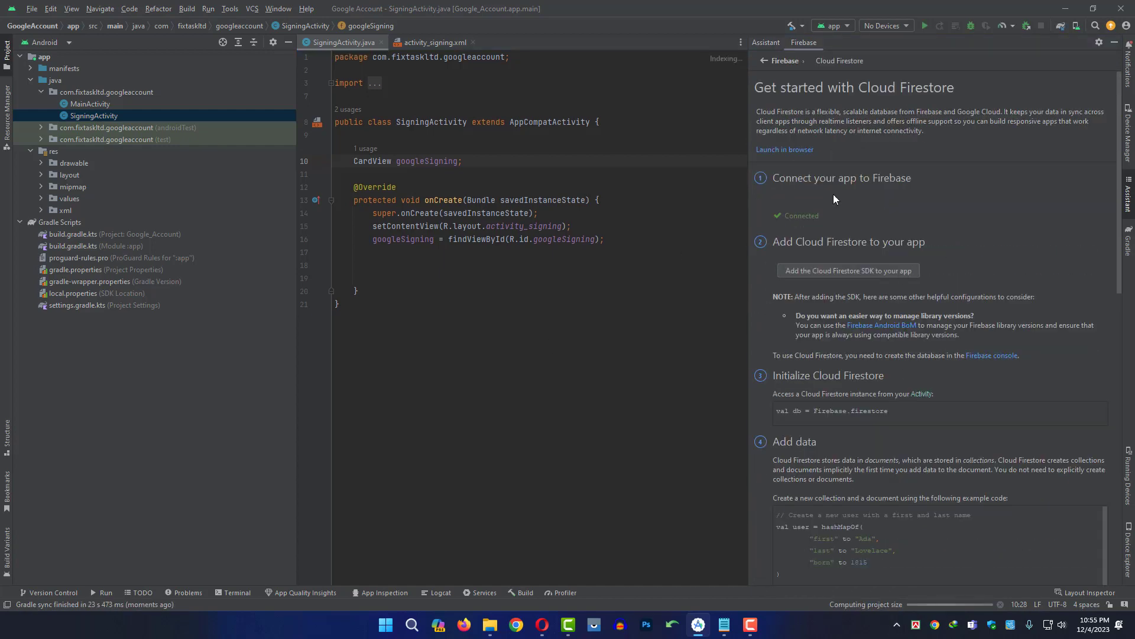
left_click(842, 274)
left_click(636, 358)
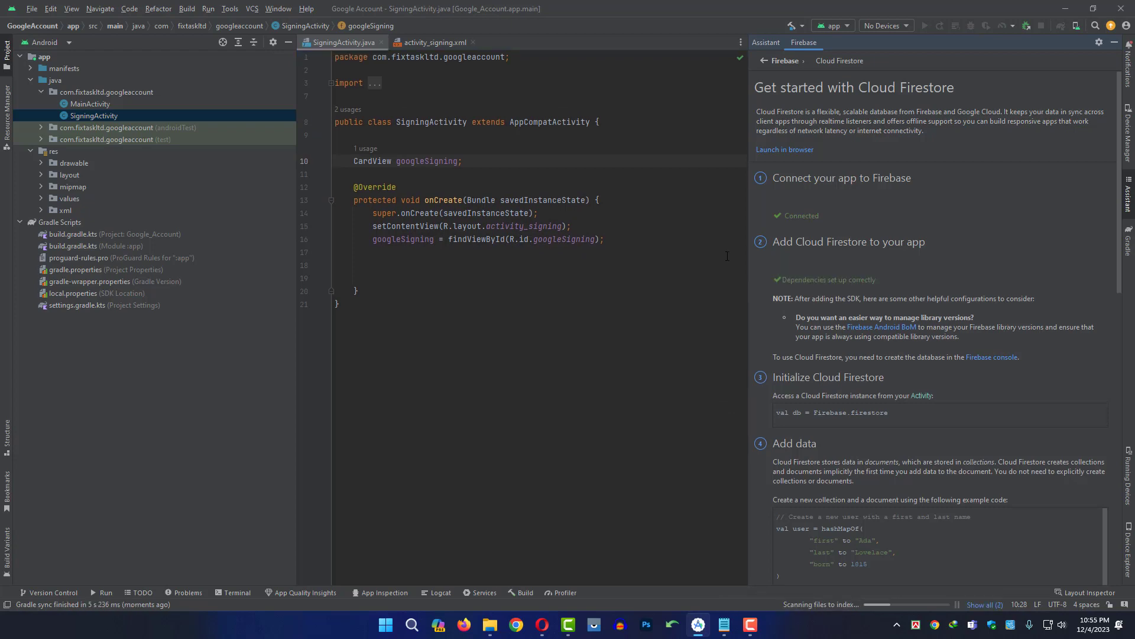
left_click(1114, 42)
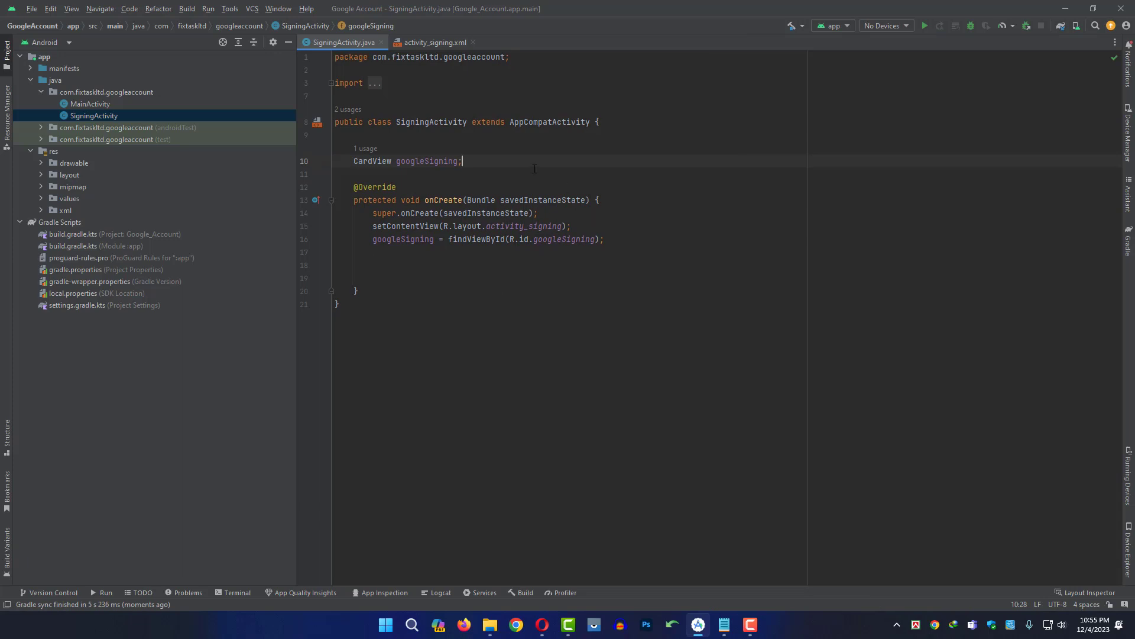
Declare a FirebaseAuth field named auth below the googleSigning CardView field in SigningActivity, importing its class.
key("Return")
type("Fire")
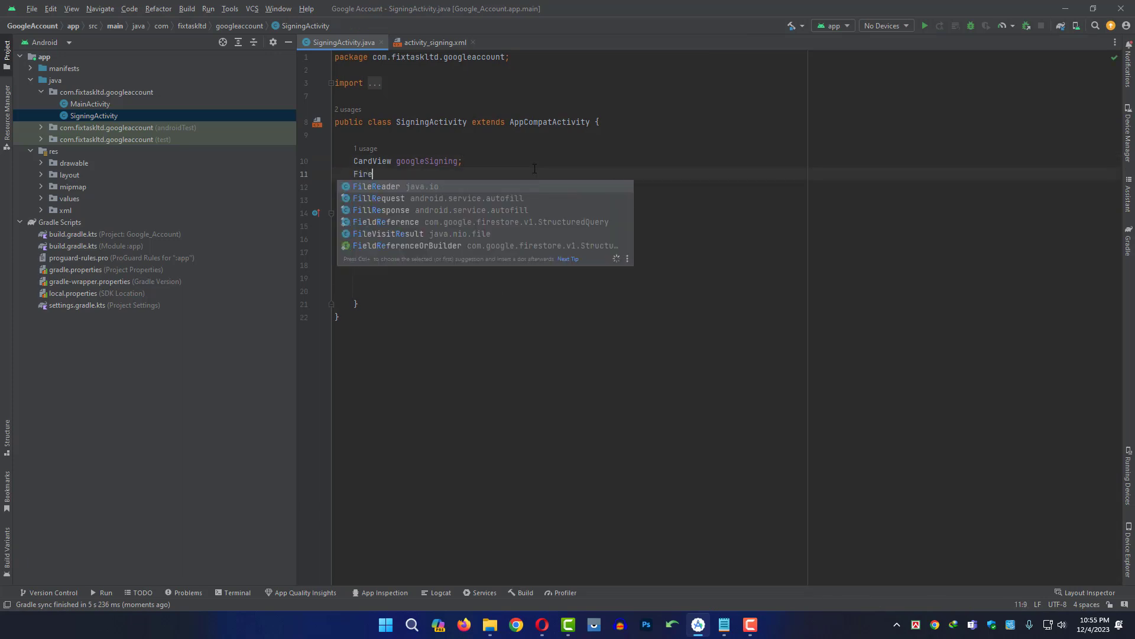
key("Return")
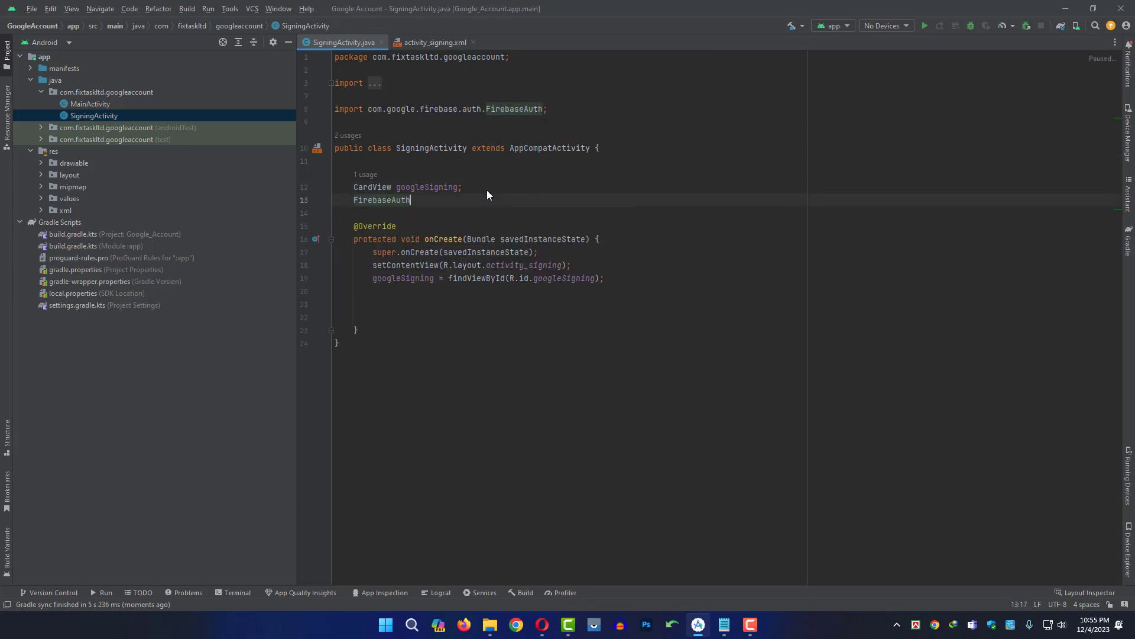
type("a")
key("Return")
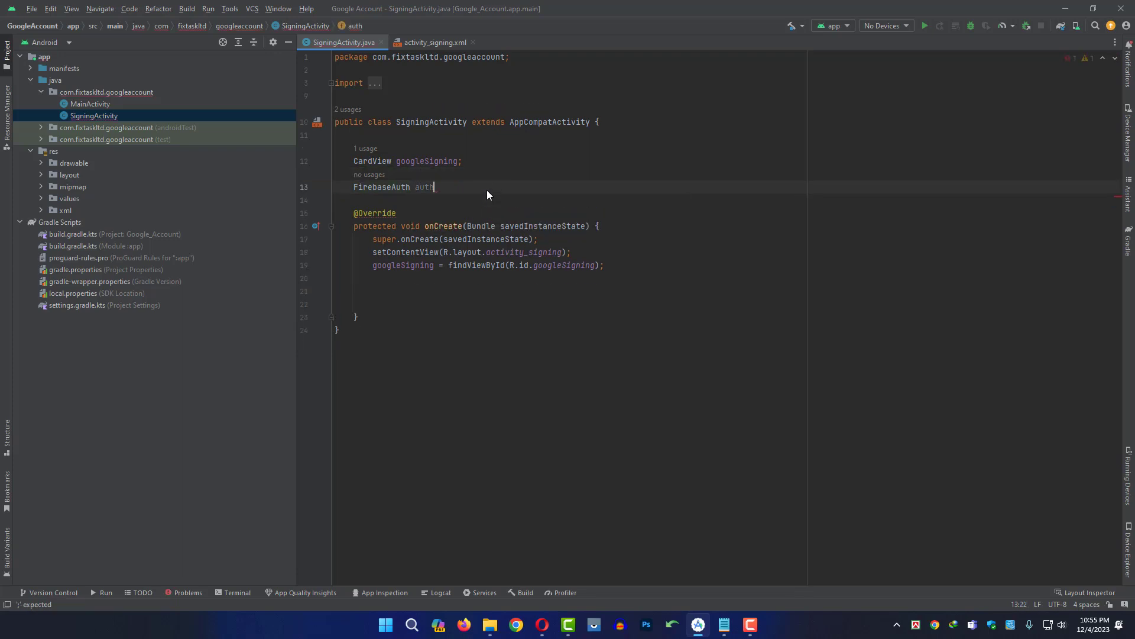
type(";")
Declare a FirebaseFirestore field named firestore below the auth field, importing its class.
key("Return")
type("Fi")
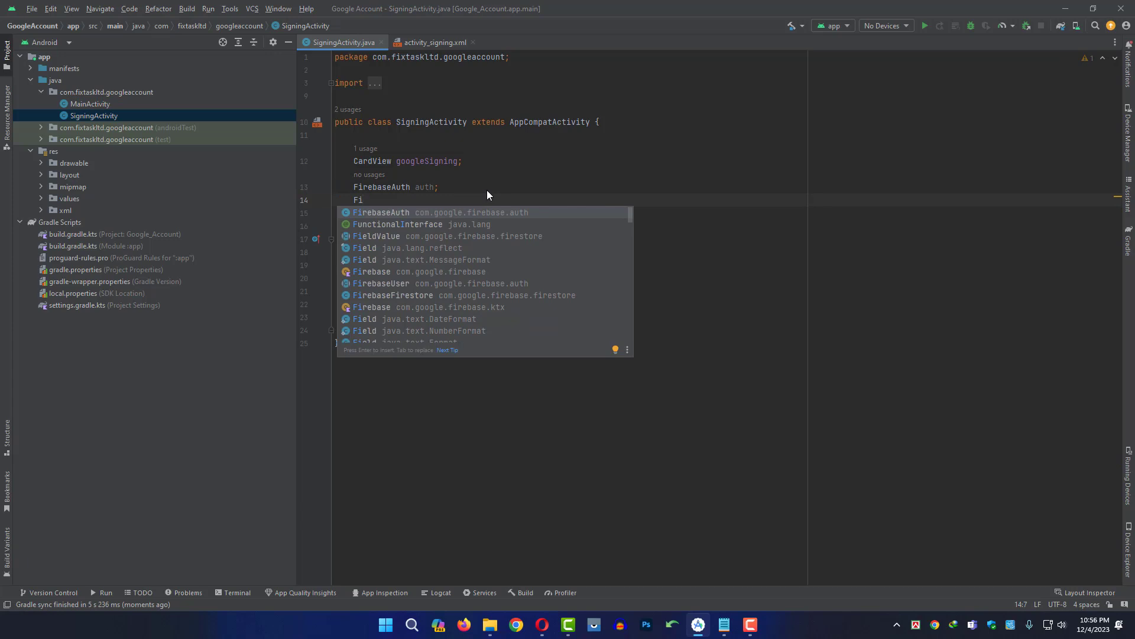
key("Return")
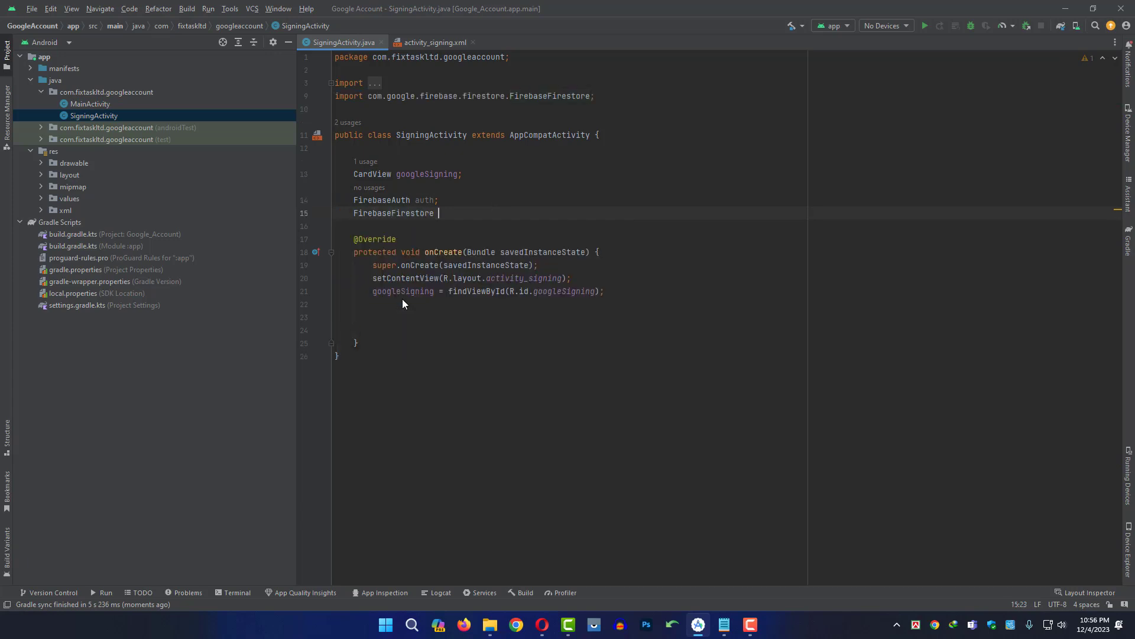
type("f")
key("Return")
type(";")
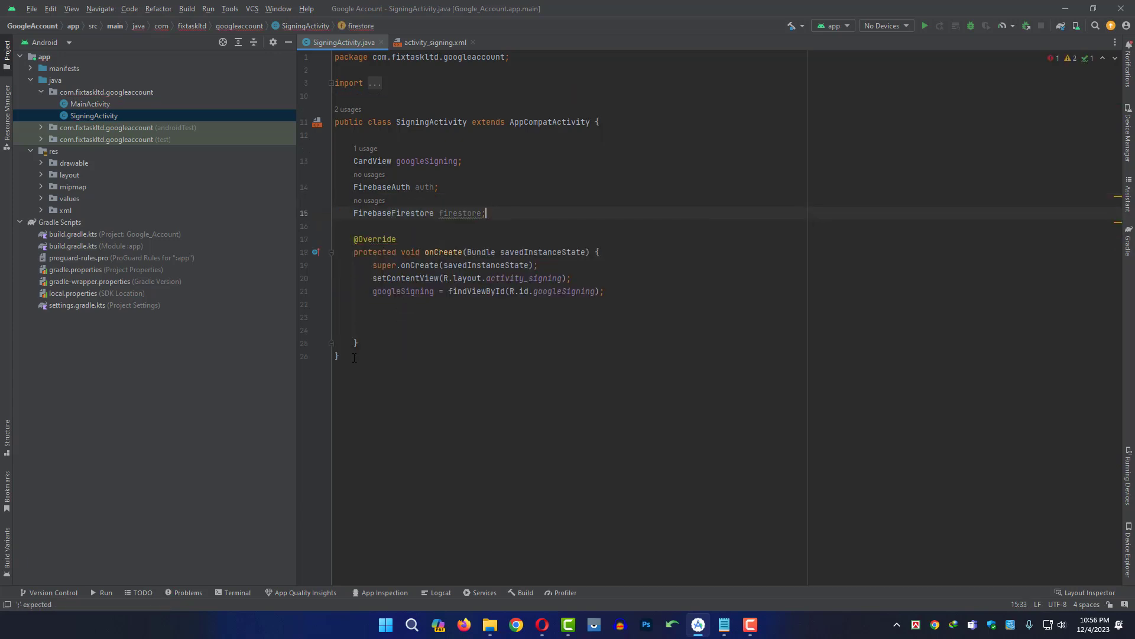
Initialize auth with FirebaseAuth.getInstance() in onCreate, one blank line below the googleSigning findViewById assignment.
key("Return")
key("Return")
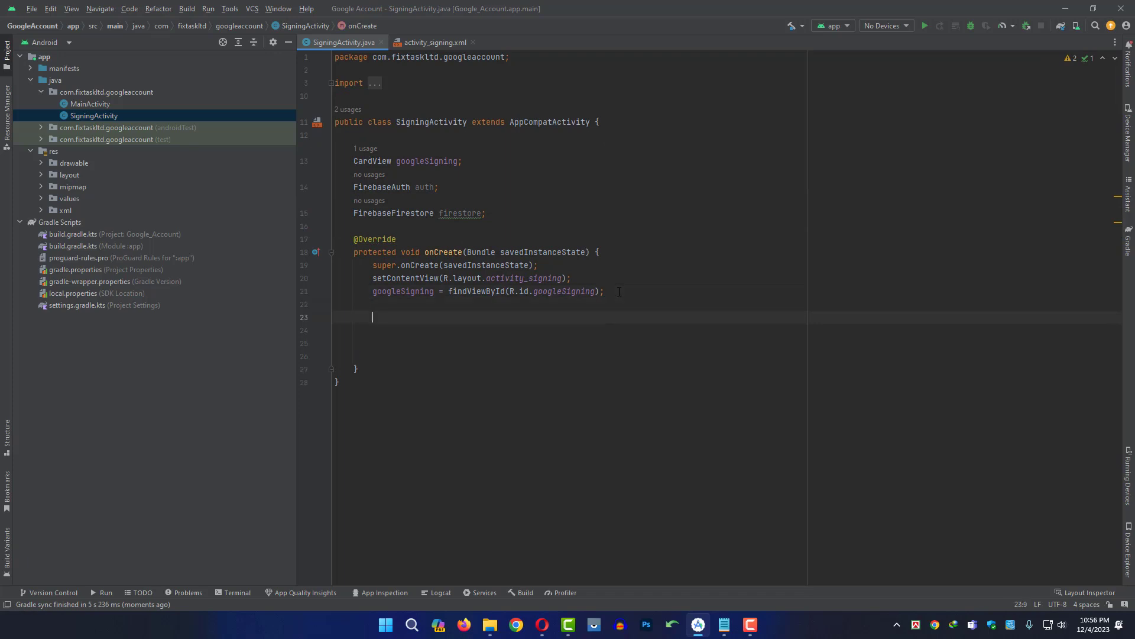
type("auth =")
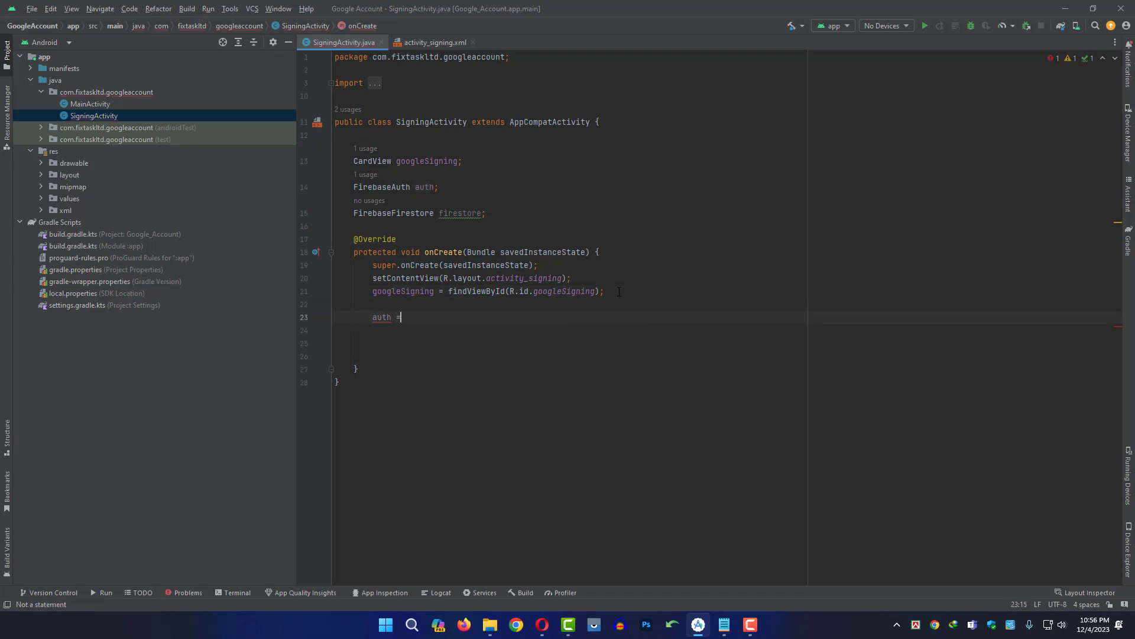
type(" FirebaseAuth.")
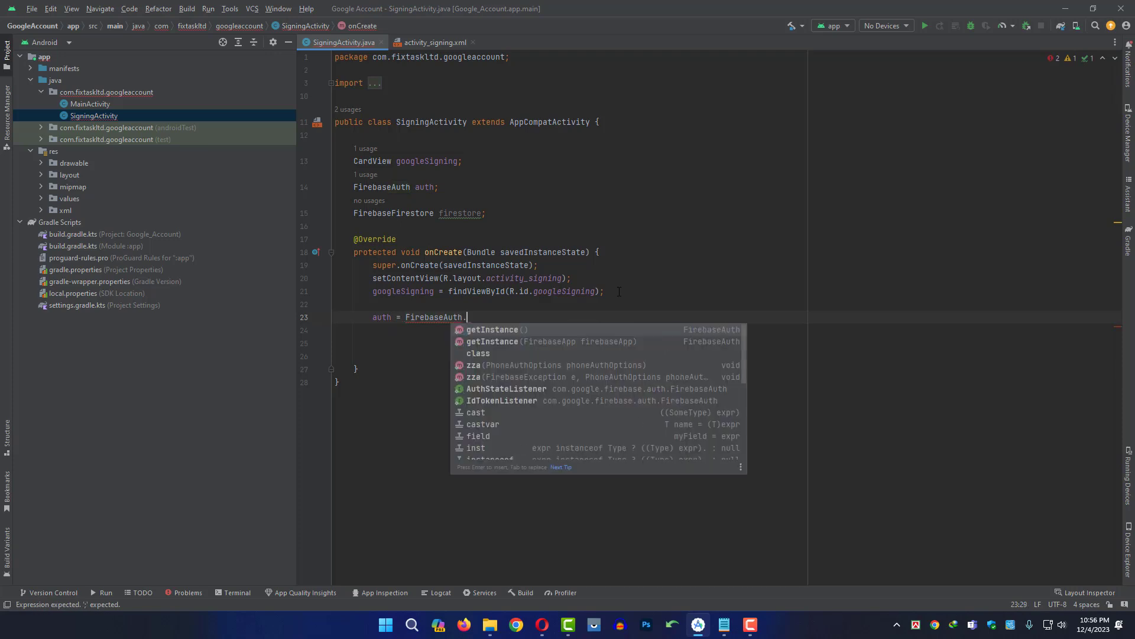
key("Return")
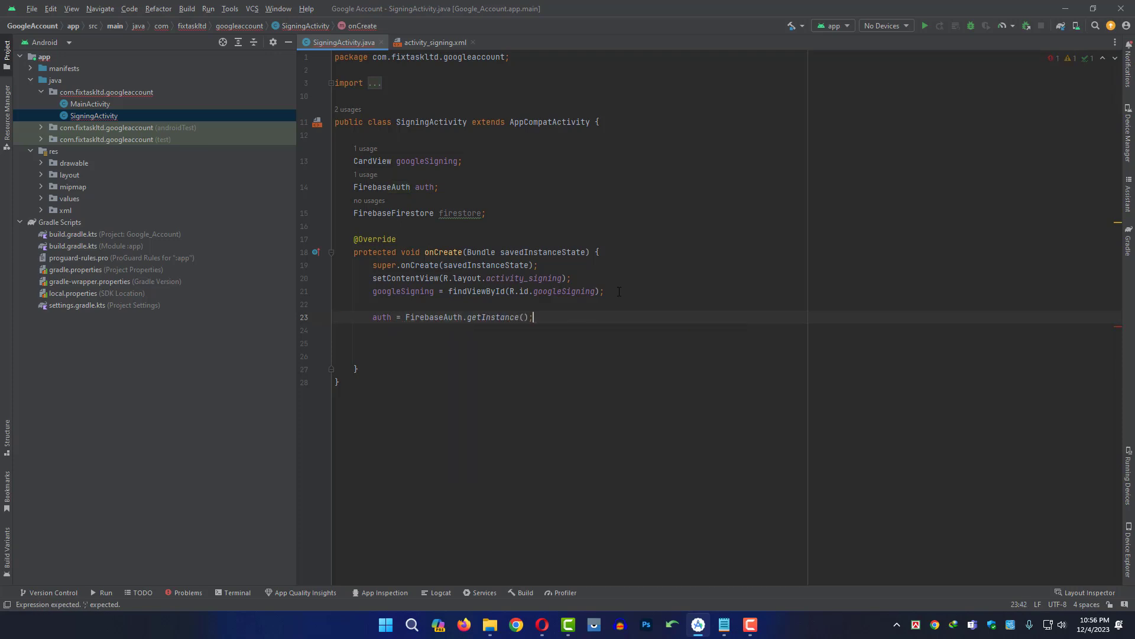
type(";")
Assign FirebaseFirestore.getInstance() to firestore on the line below the auth initialization in onCreate.
key("Return")
type("f")
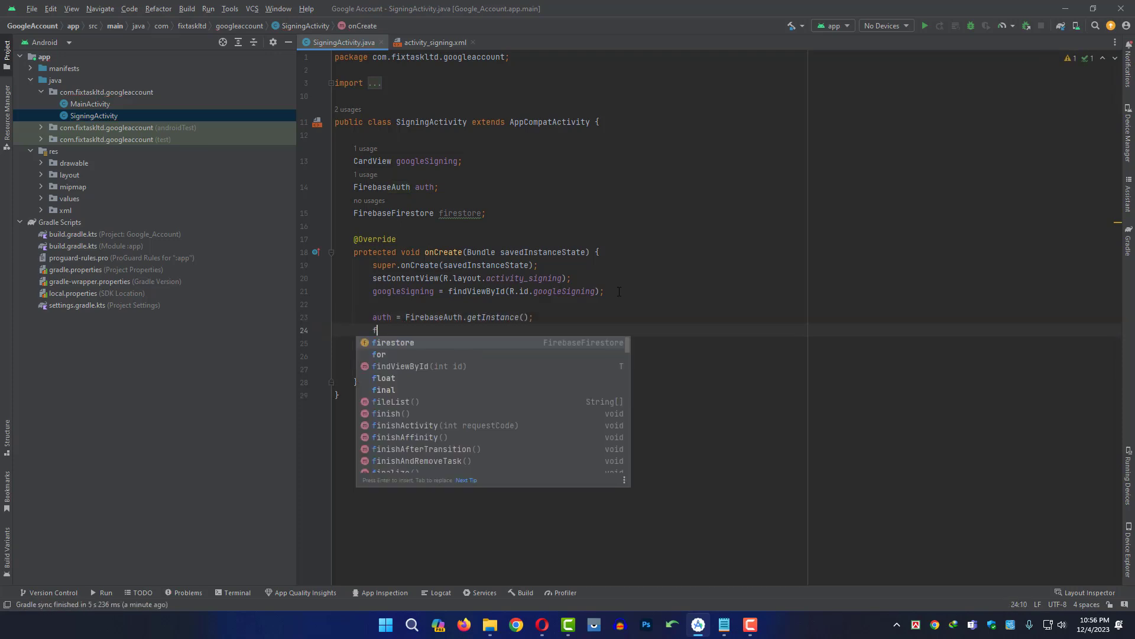
type("irestore = ")
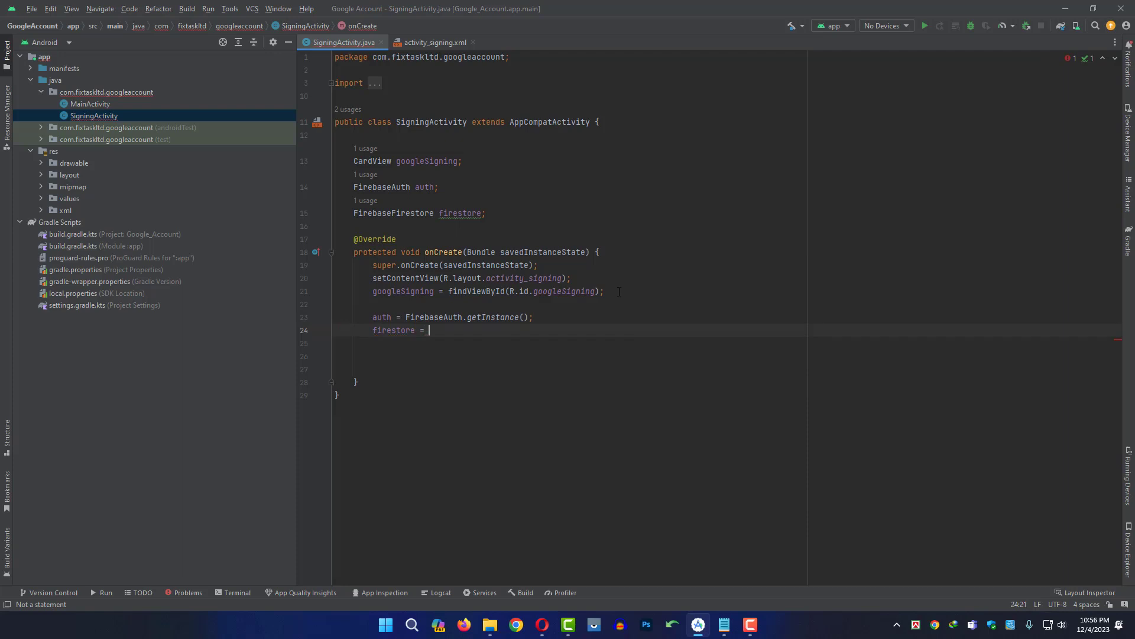
type("Fi")
key("Escape")
type("rebaseFirestore.")
key("Return")
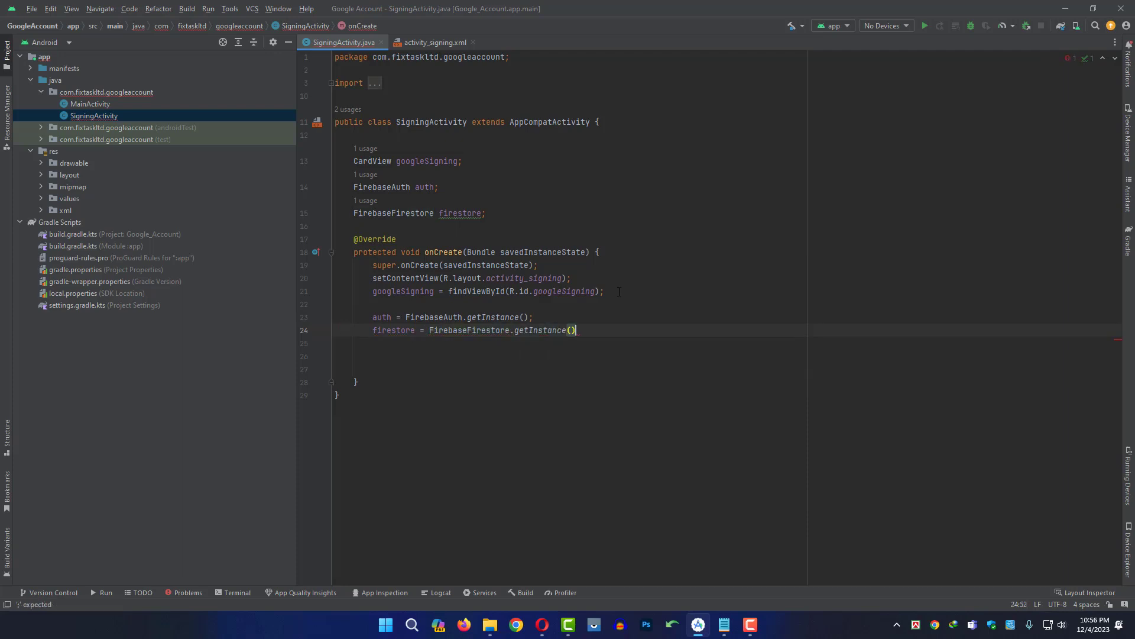